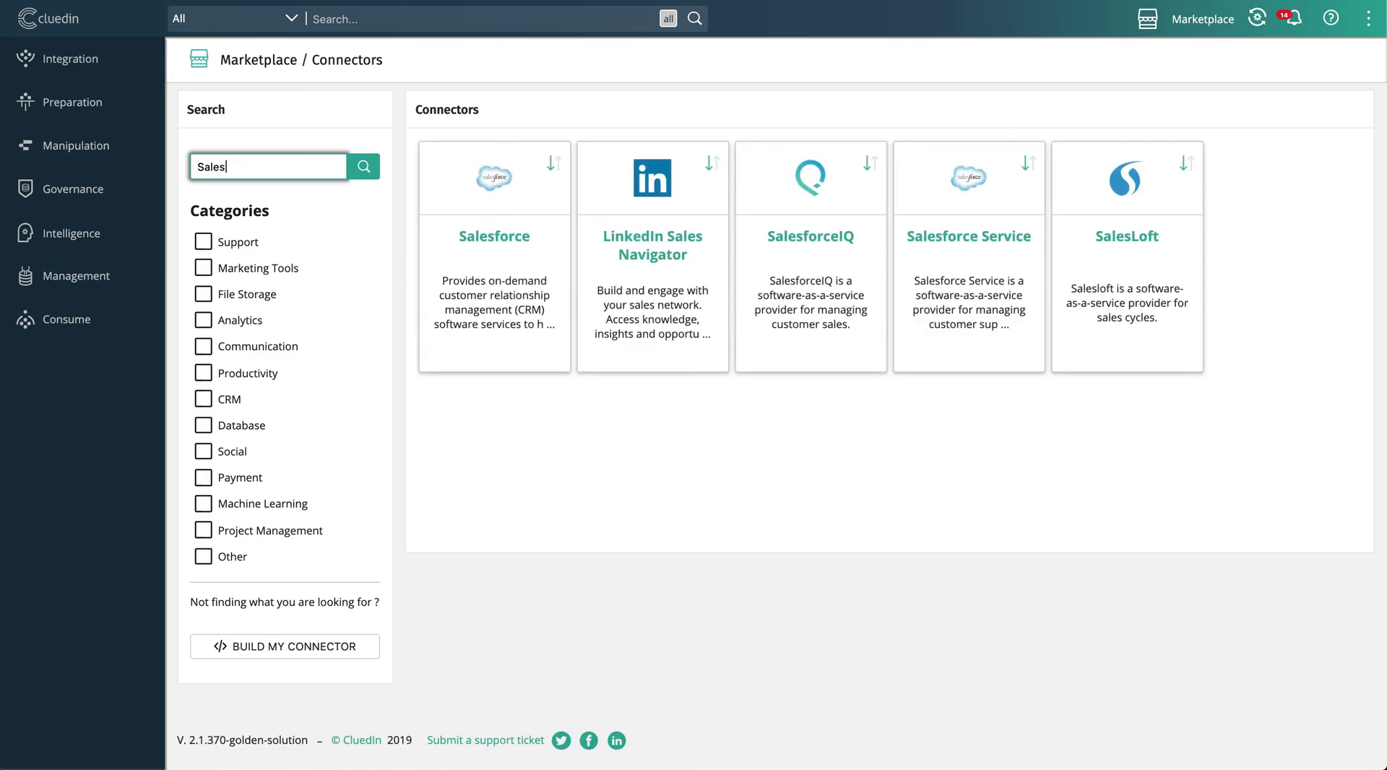
Step: Search the marketplace connectors for "Hadoo", "Data" and "Cust" in turn
{"action": "key", "text": "ctrl+a"}
{"action": "type", "text": "Hadoo"}
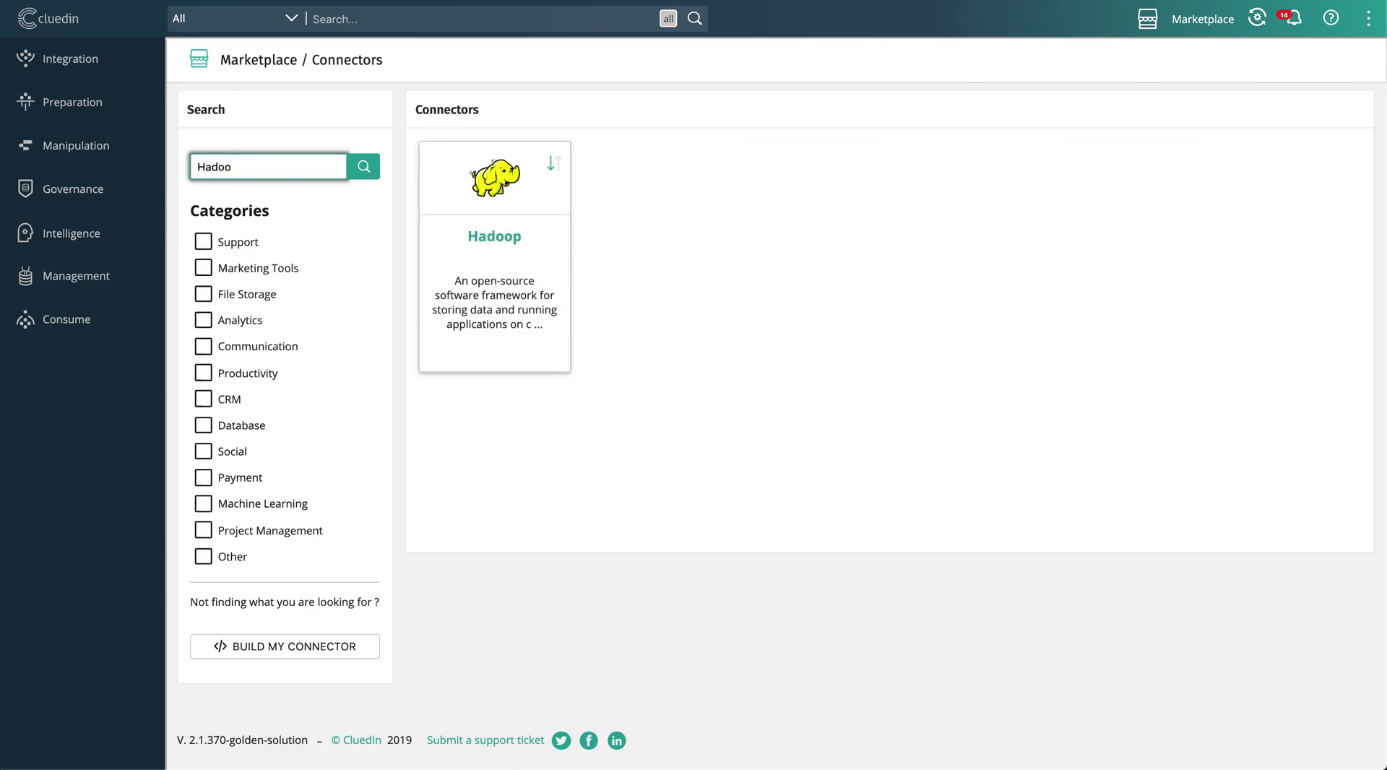
{"action": "key", "text": "ctrl+a"}
{"action": "type", "text": "Dat"}
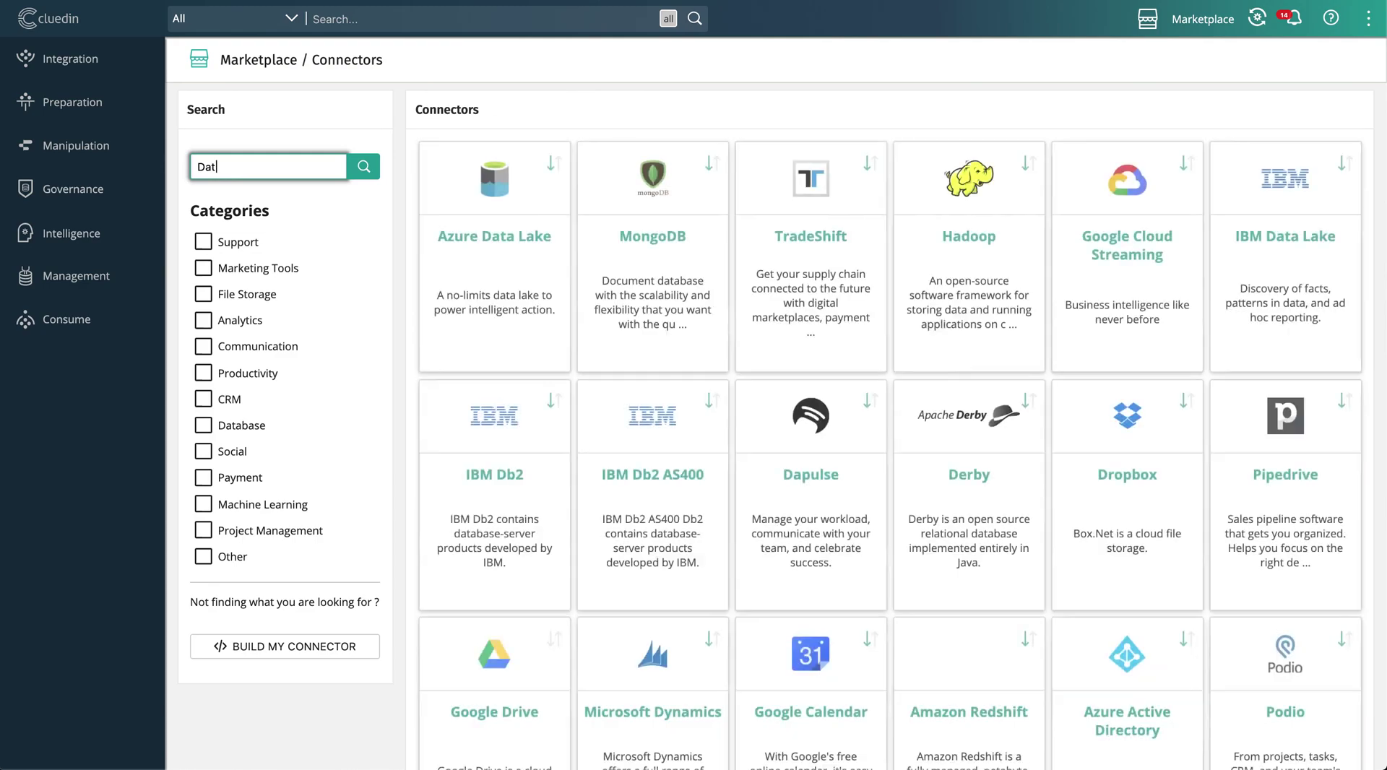
{"action": "type", "text": "a"}
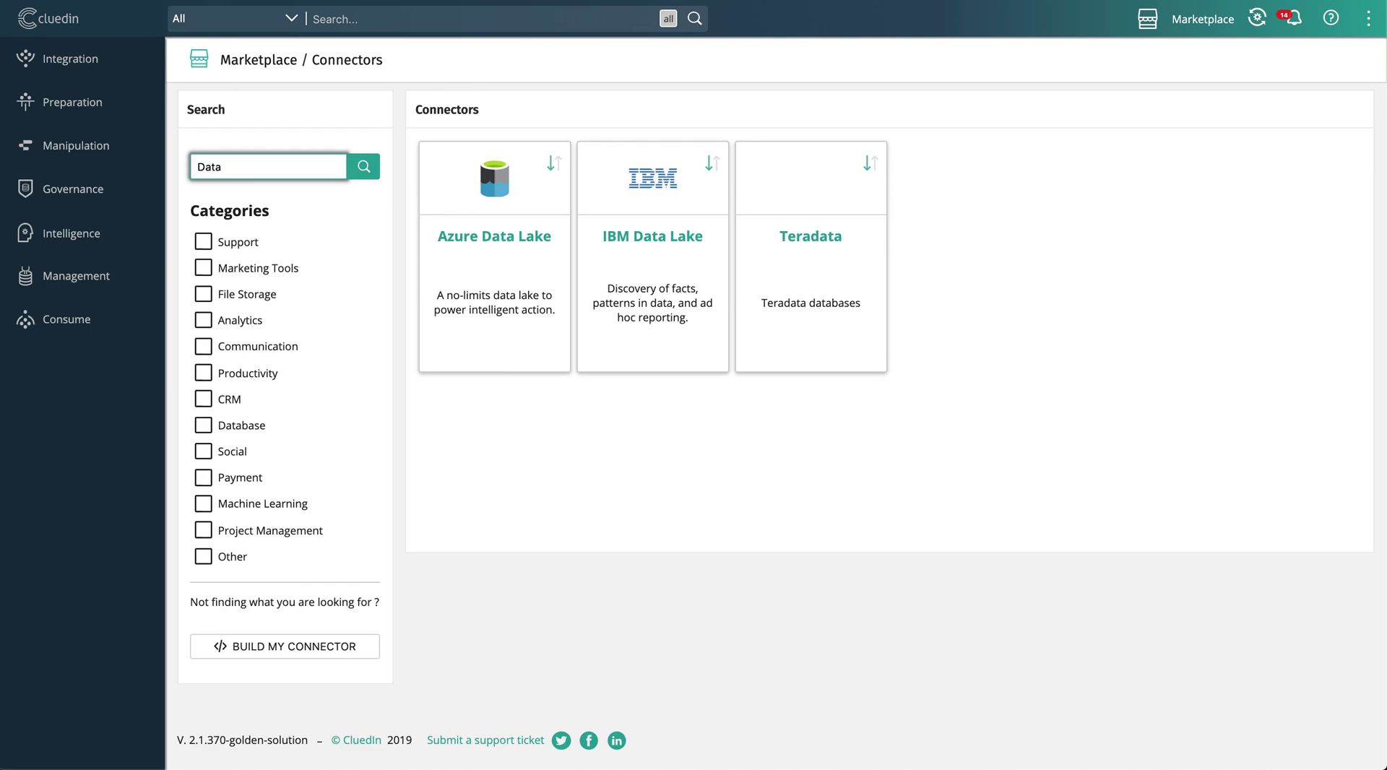
{"action": "key", "text": "ctrl+a"}
{"action": "type", "text": "Cust"}
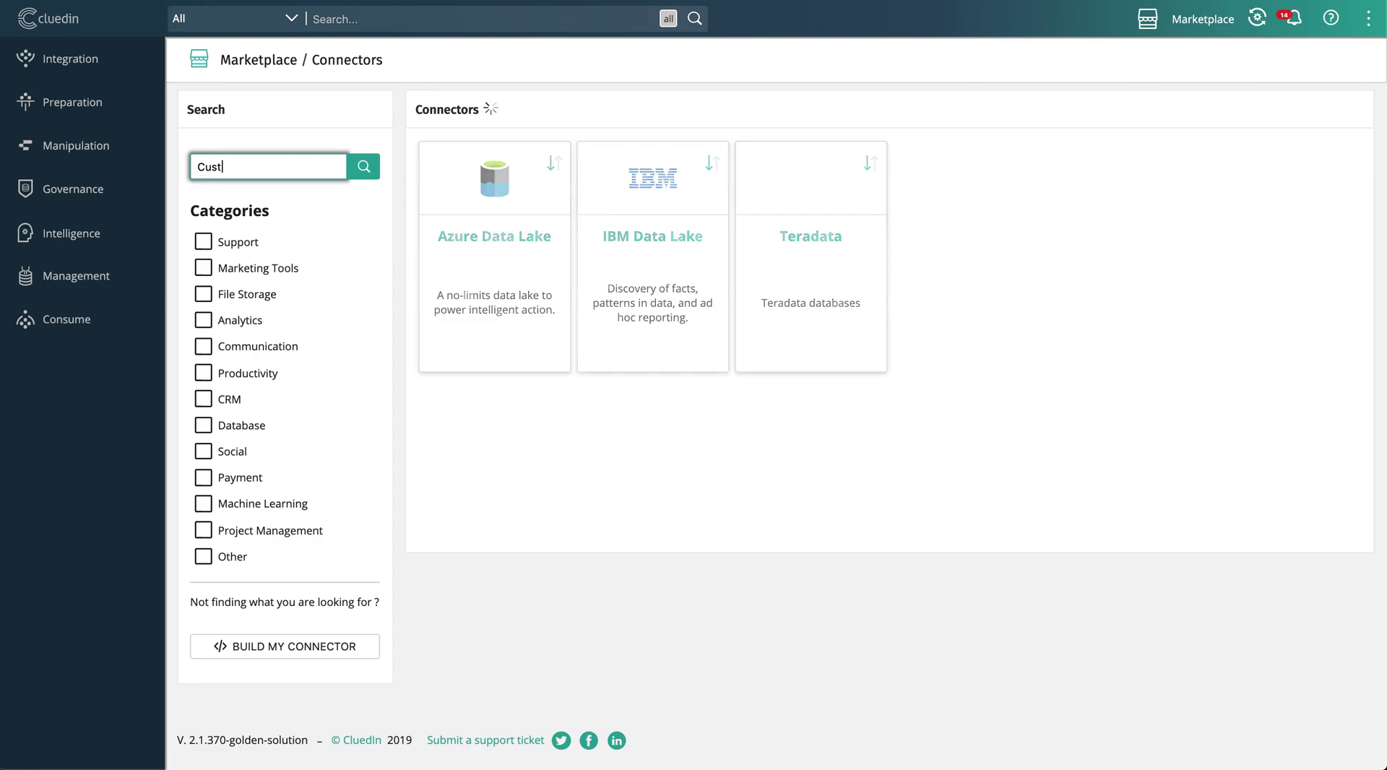
Step: Search the connectors for "Hubs" and start connecting the HubSpot connector
{"action": "key", "text": "ctrl+a"}
{"action": "type", "text": "Hubs"}
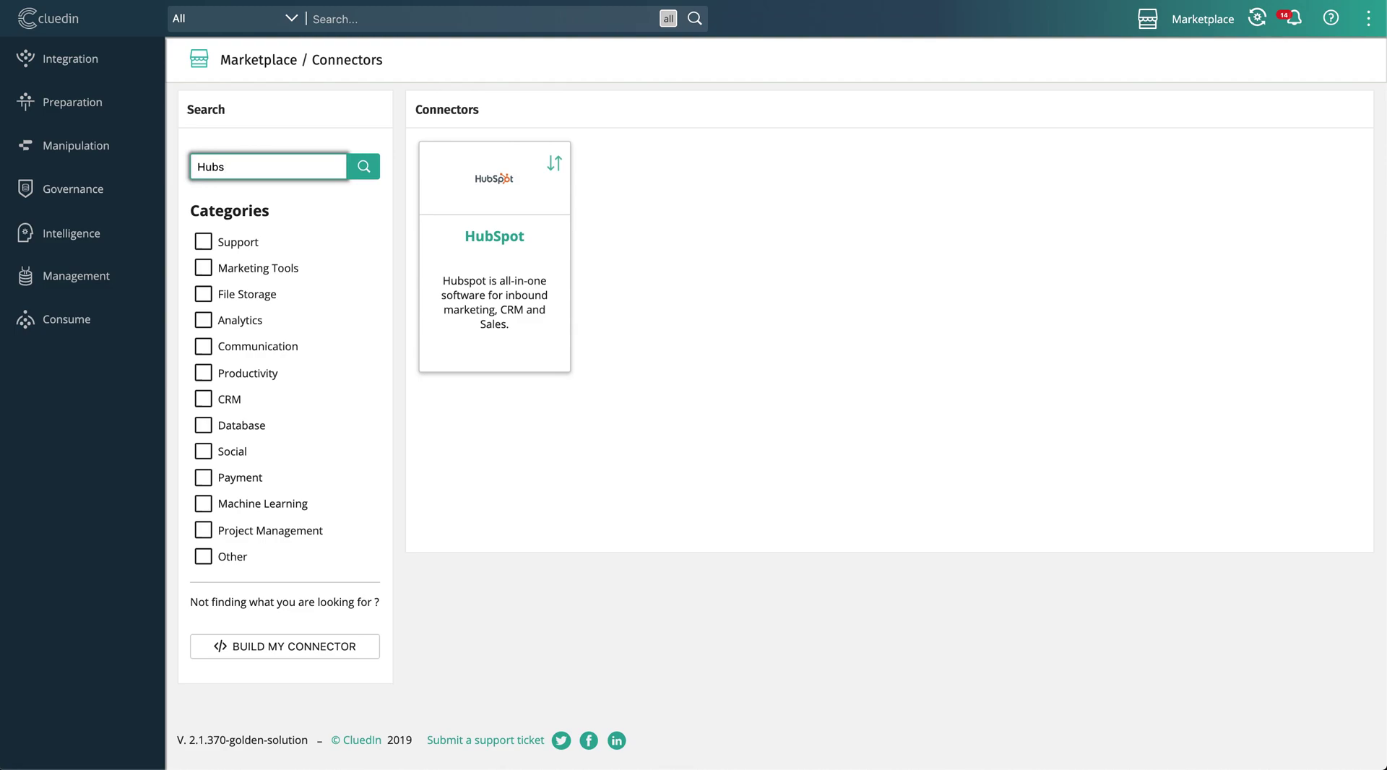
{"action": "mouse_move", "coordinate": [479, 188]}
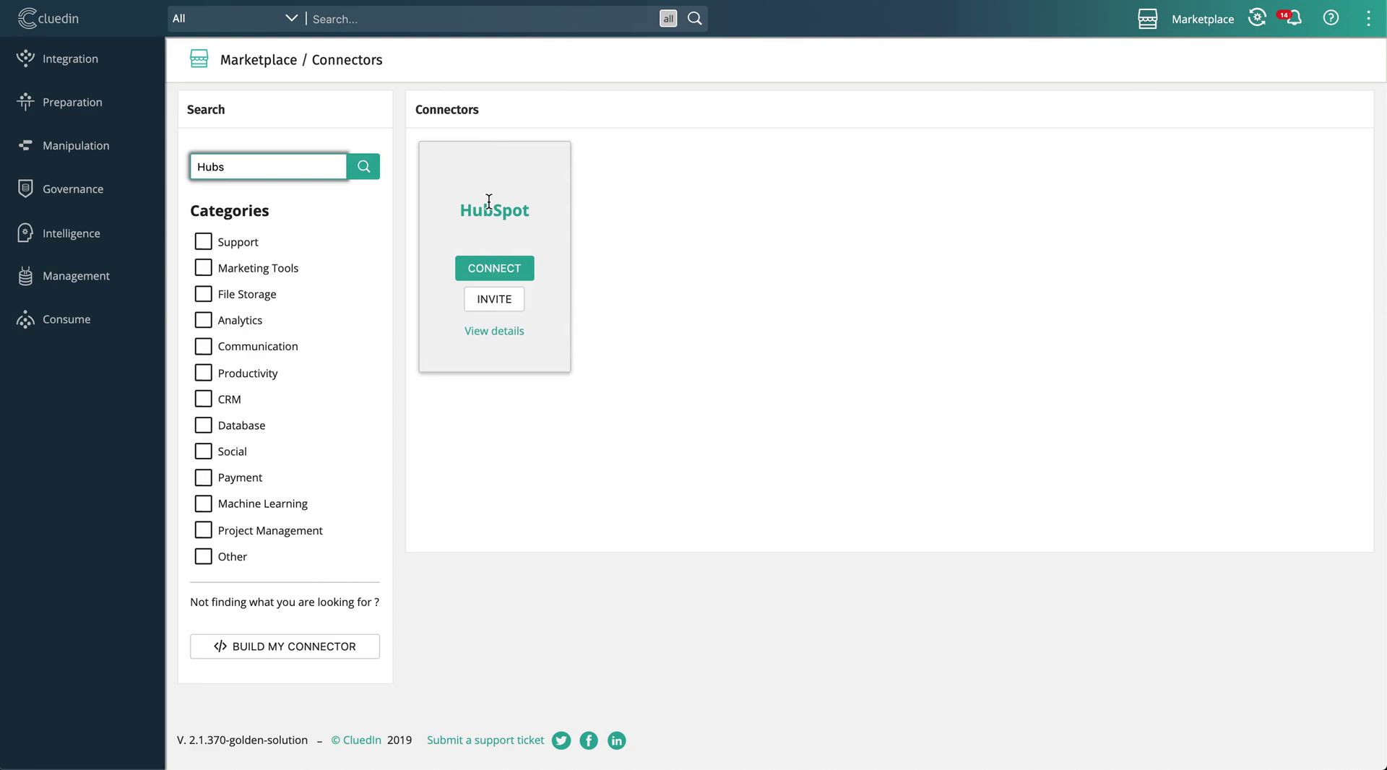
{"action": "left_click", "coordinate": [497, 275]}
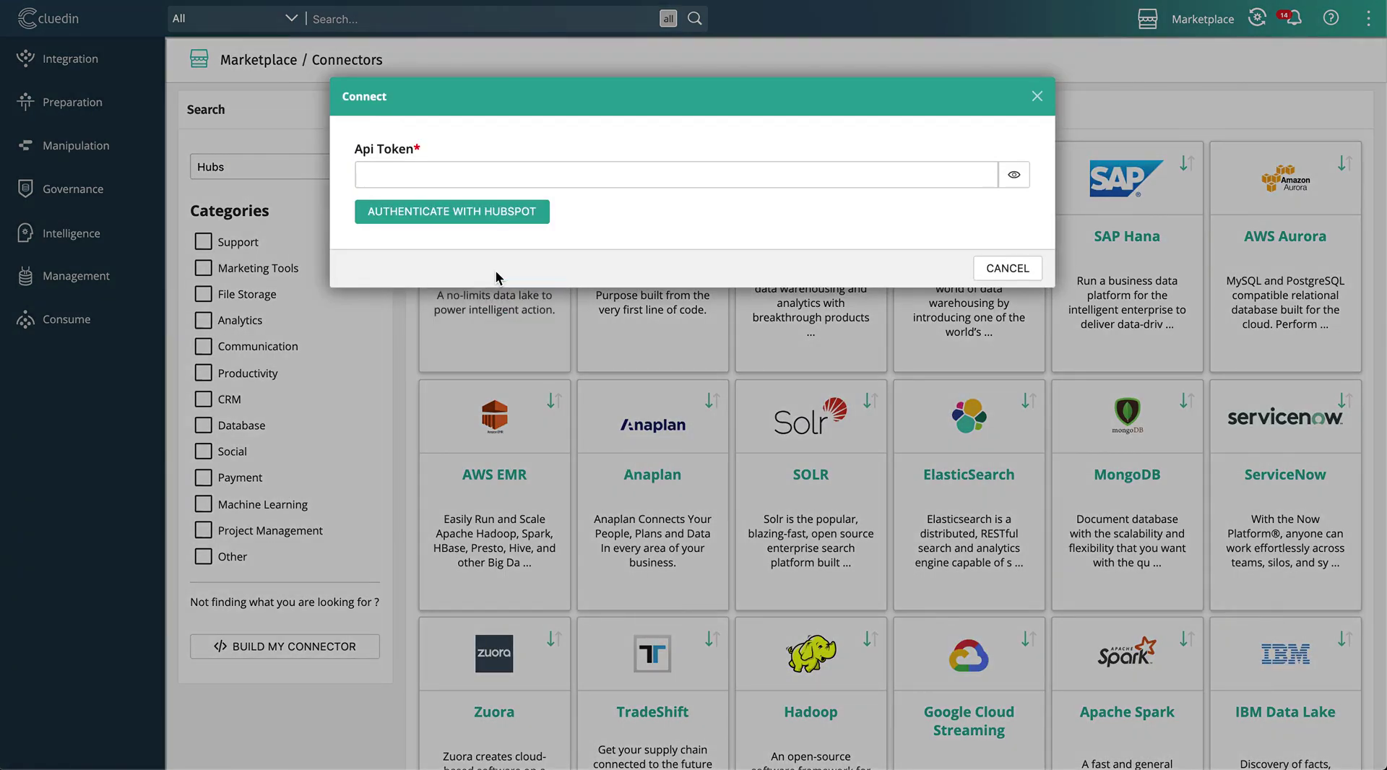
Step: Fill in the API token from the saved credentials and authenticate the connection with HubSpot
{"action": "left_click", "coordinate": [552, 179]}
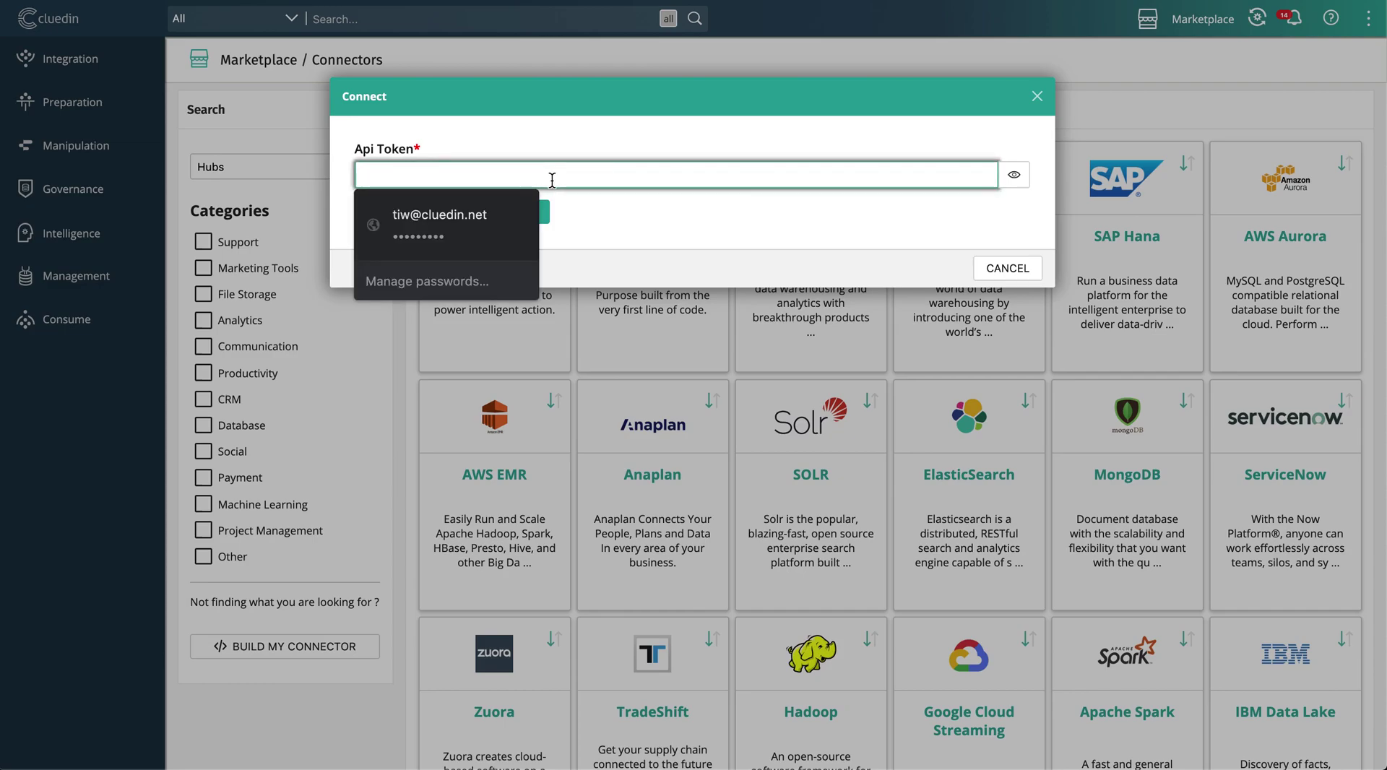
{"action": "left_click", "coordinate": [536, 199]}
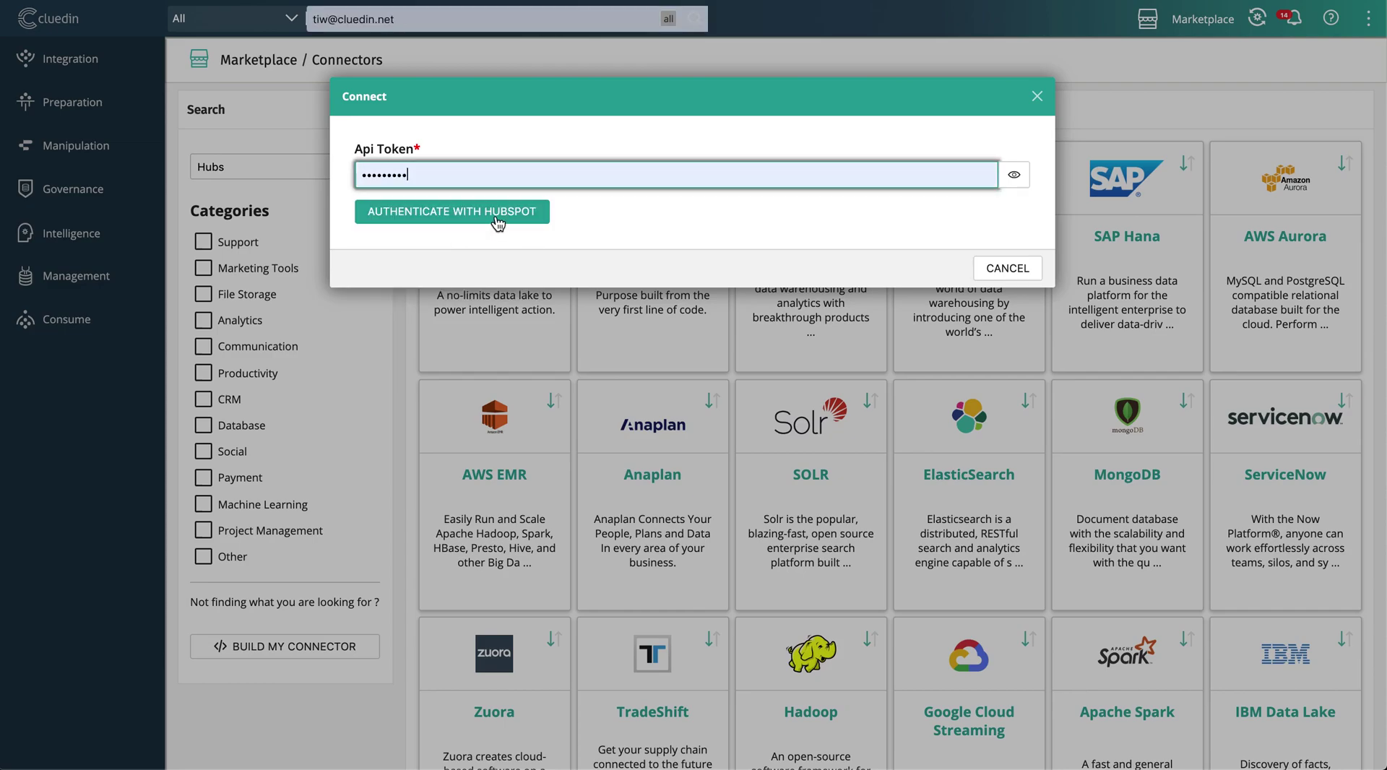
{"action": "left_click", "coordinate": [498, 223]}
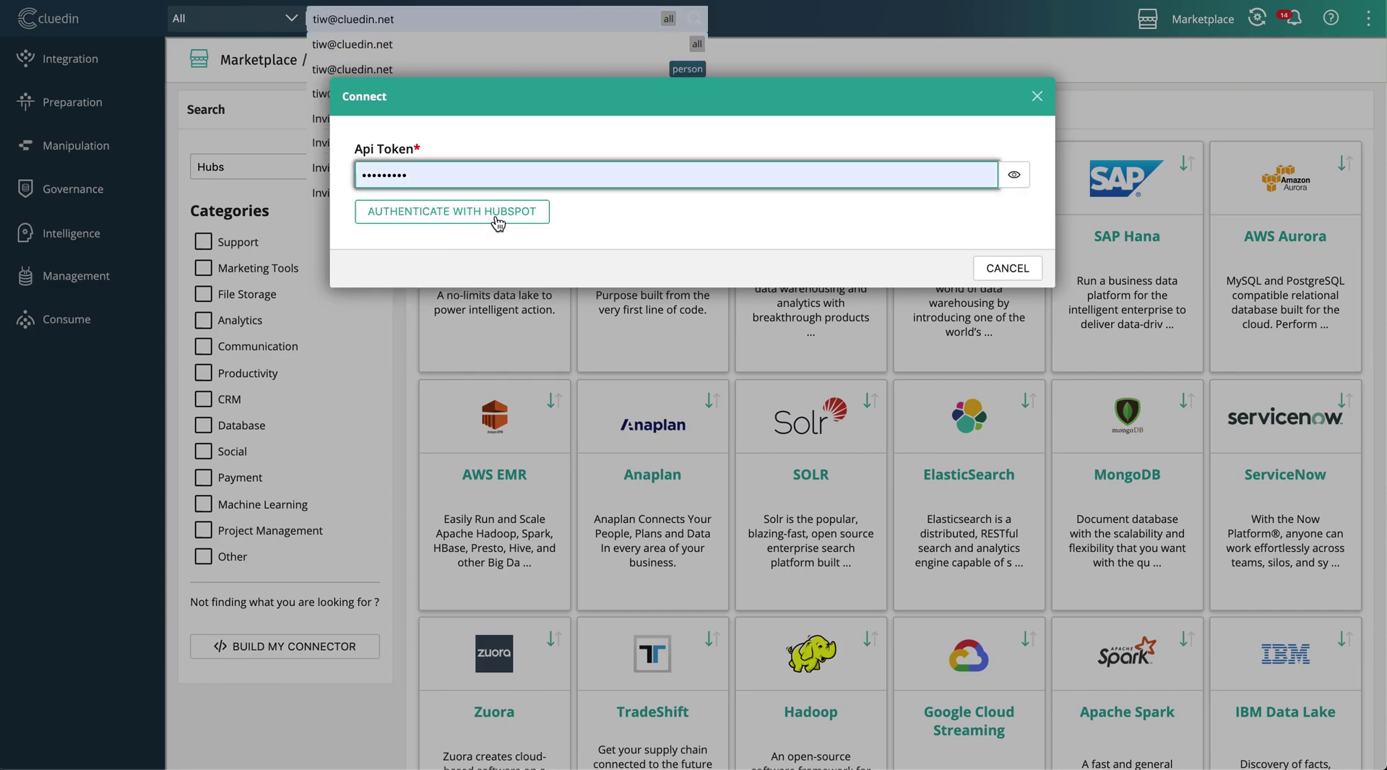
{"action": "left_click", "coordinate": [498, 223]}
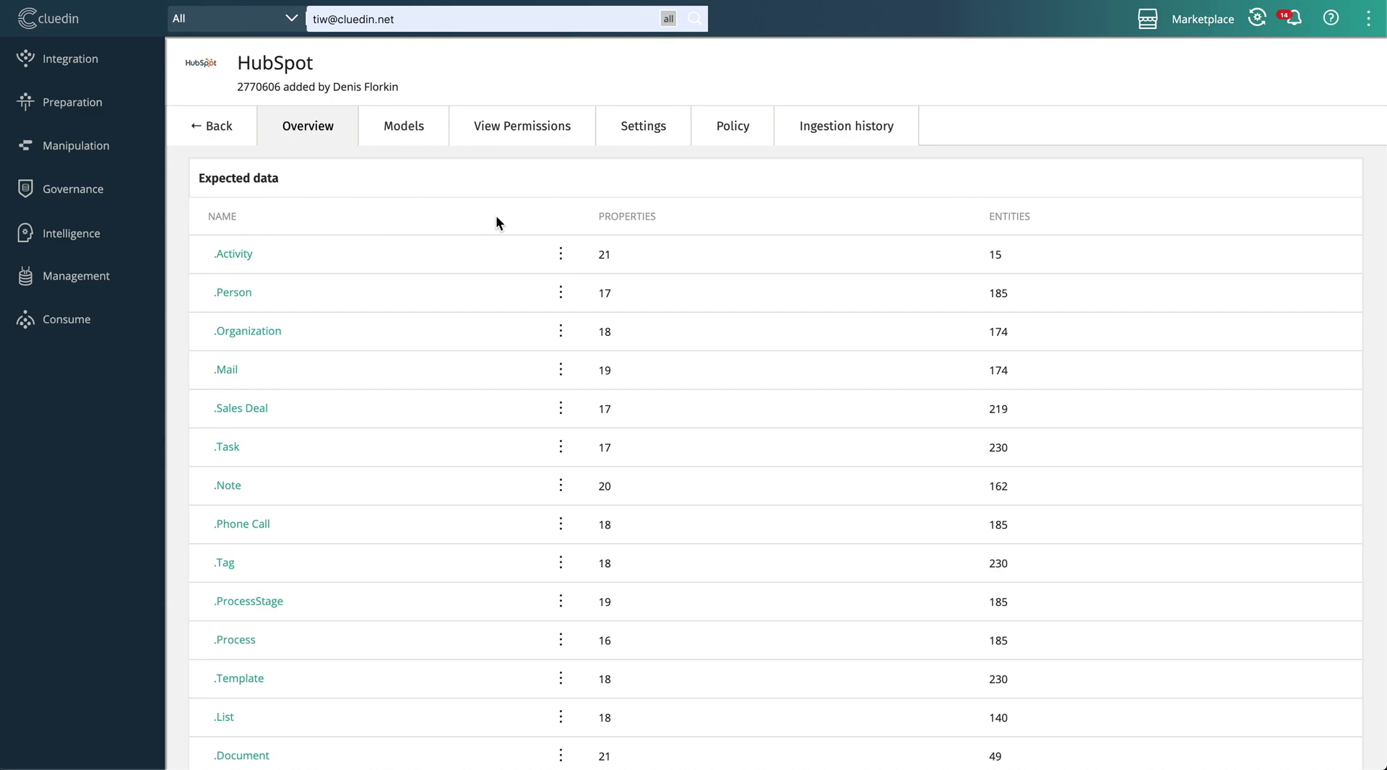
Step: Review the HubSpot connector's expected data and proceed to its ingestion settings
{"action": "scroll", "coordinate": [496, 215], "scroll_direction": "down", "scroll_amount": 3}
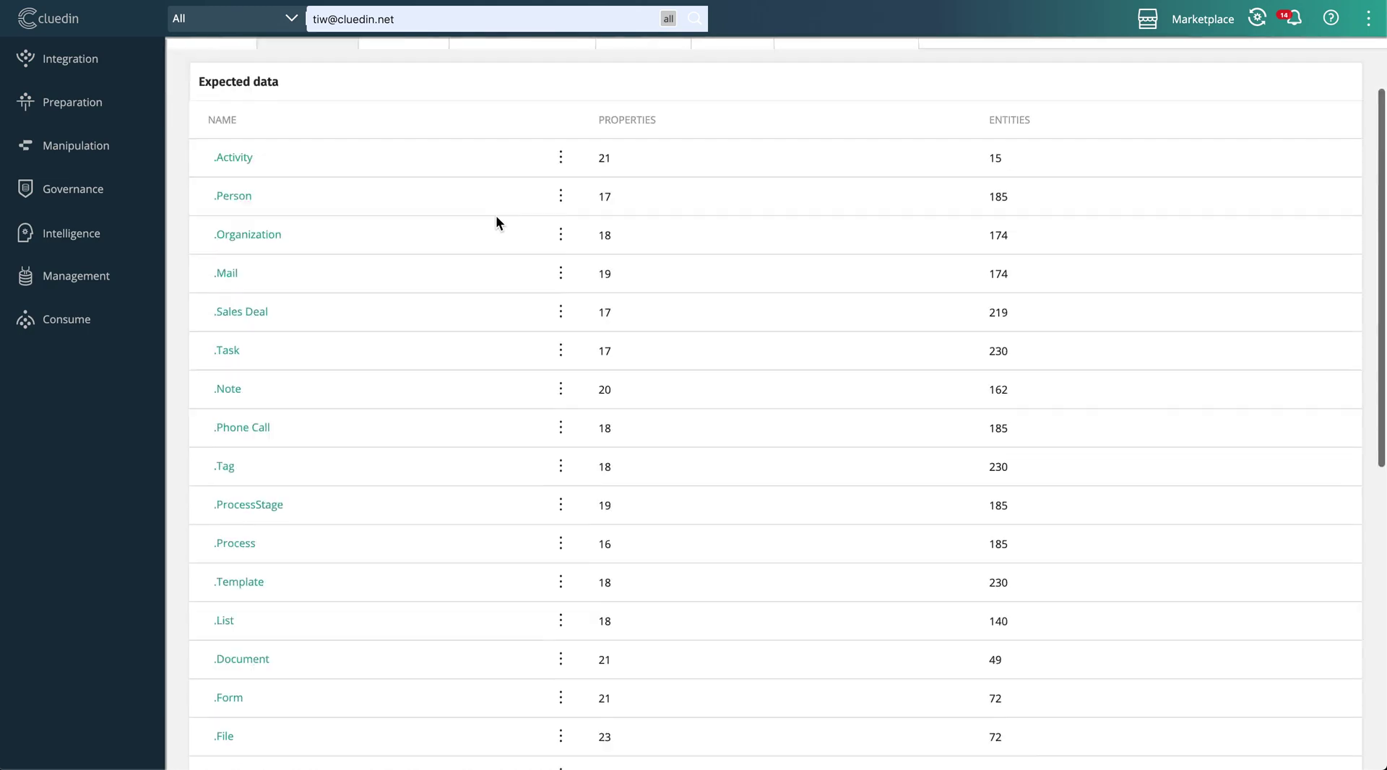
{"action": "scroll", "coordinate": [274, 224], "scroll_direction": "up", "scroll_amount": 1}
{"action": "scroll", "coordinate": [275, 223], "scroll_direction": "down", "scroll_amount": 3}
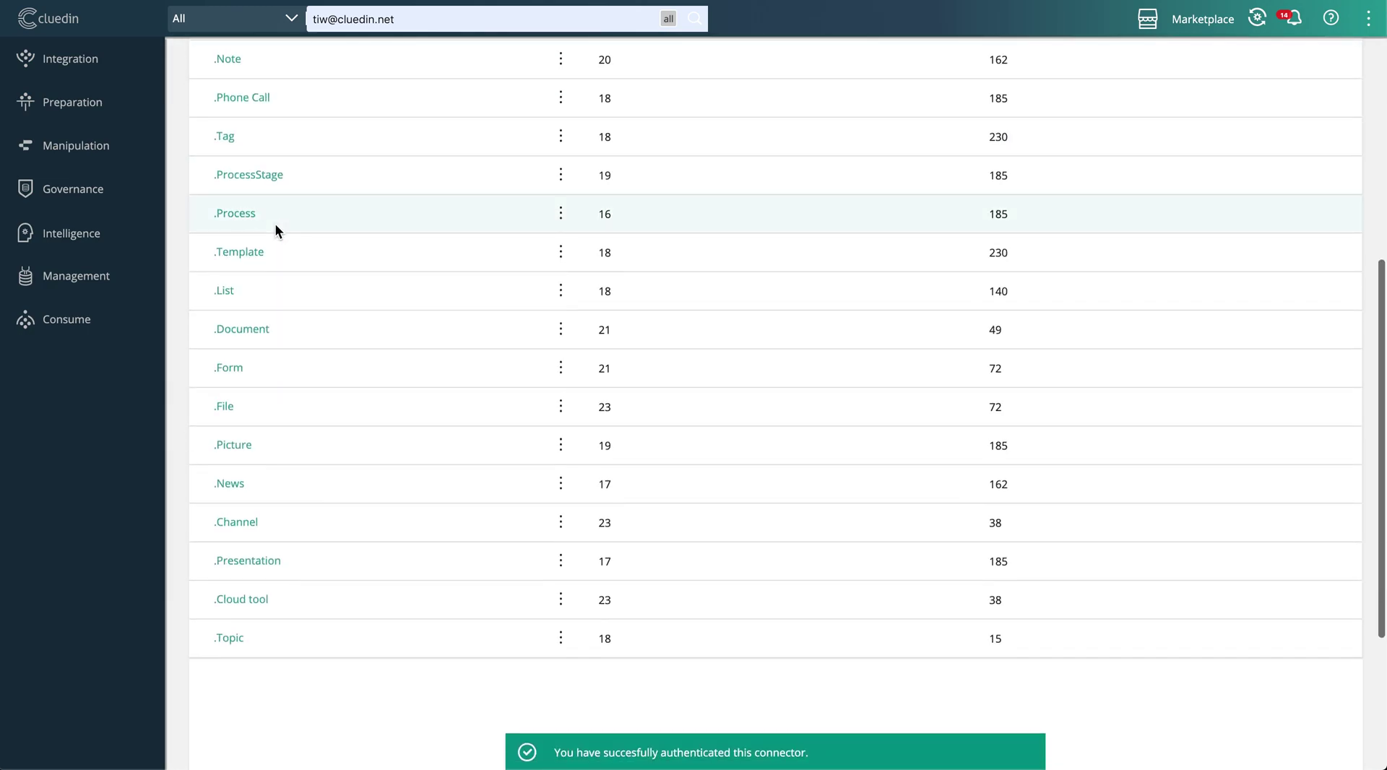
{"action": "scroll", "coordinate": [274, 223], "scroll_direction": "down", "scroll_amount": 3}
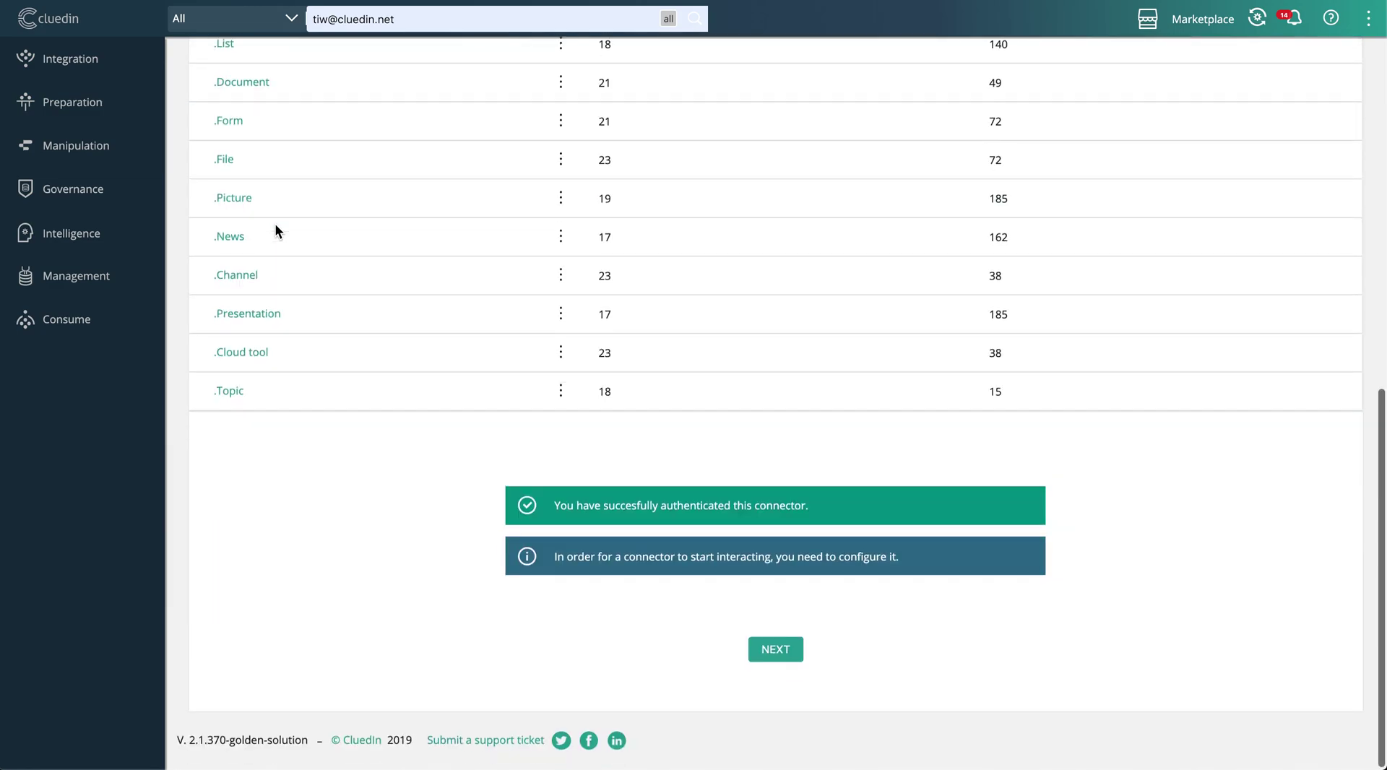
{"action": "left_click", "coordinate": [776, 653]}
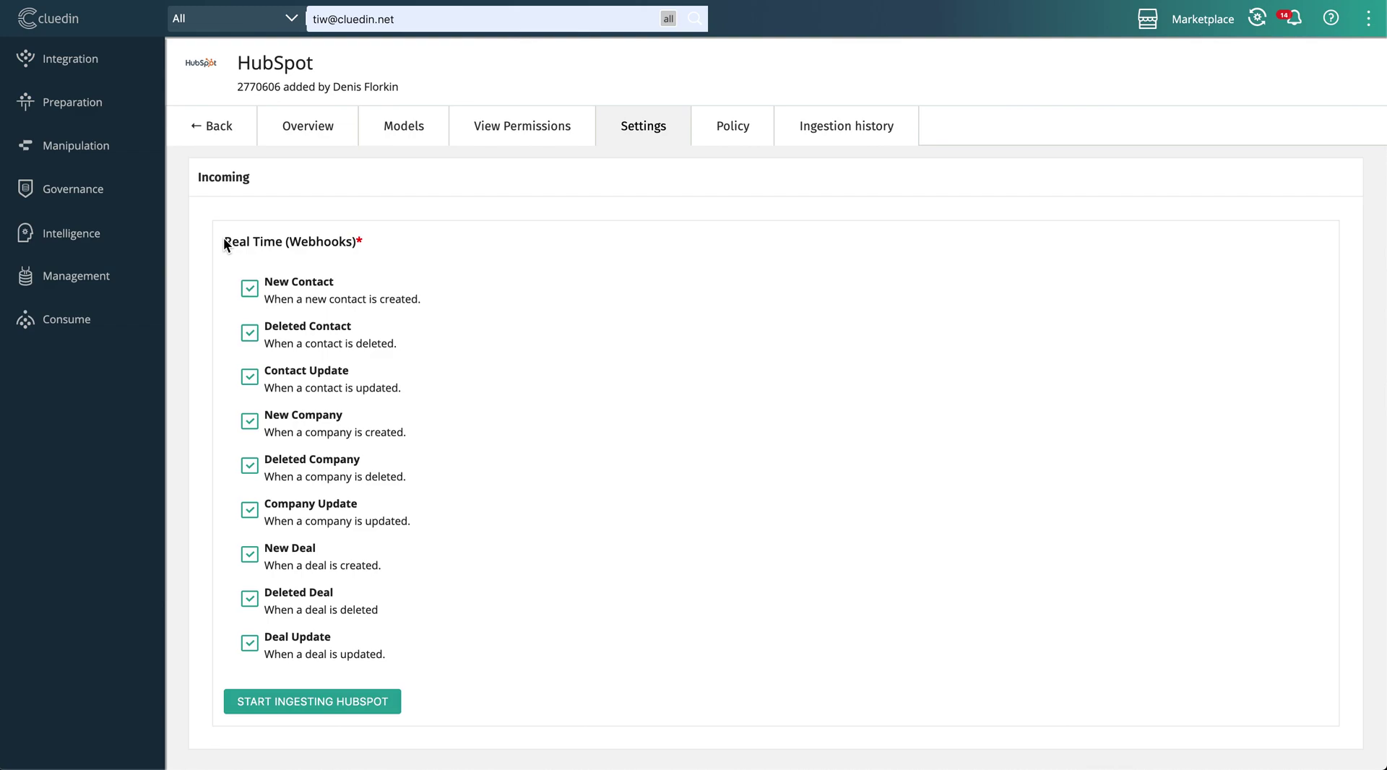
Step: Start ingesting HubSpot with all the listed real-time webhook events enabled
{"action": "left_click", "coordinate": [360, 700]}
{"action": "left_click", "coordinate": [363, 707]}
{"action": "left_click", "coordinate": [350, 711]}
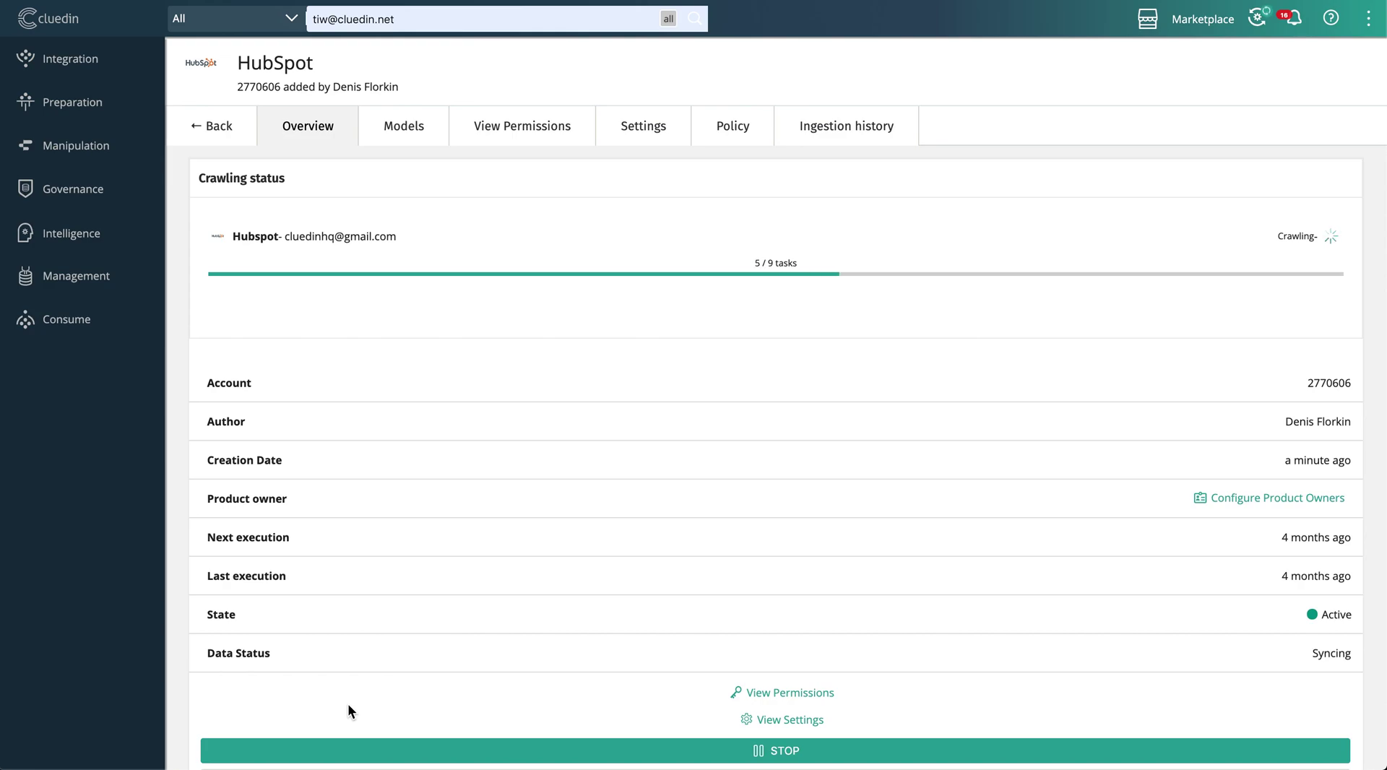
Step: Create a new stream in the Consume area and name it "Customer Data"
{"action": "left_click", "coordinate": [76, 323]}
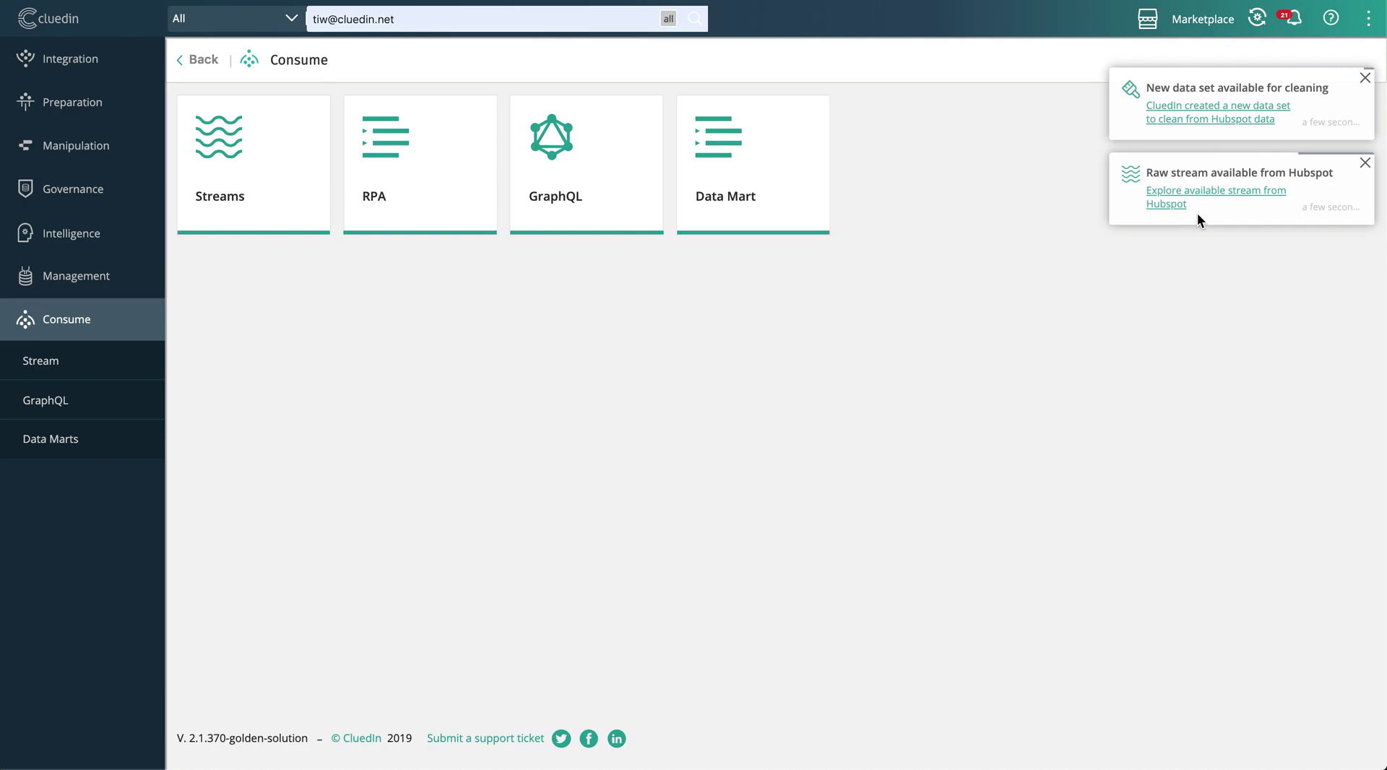
{"action": "left_click", "coordinate": [249, 192]}
{"action": "left_click", "coordinate": [250, 172]}
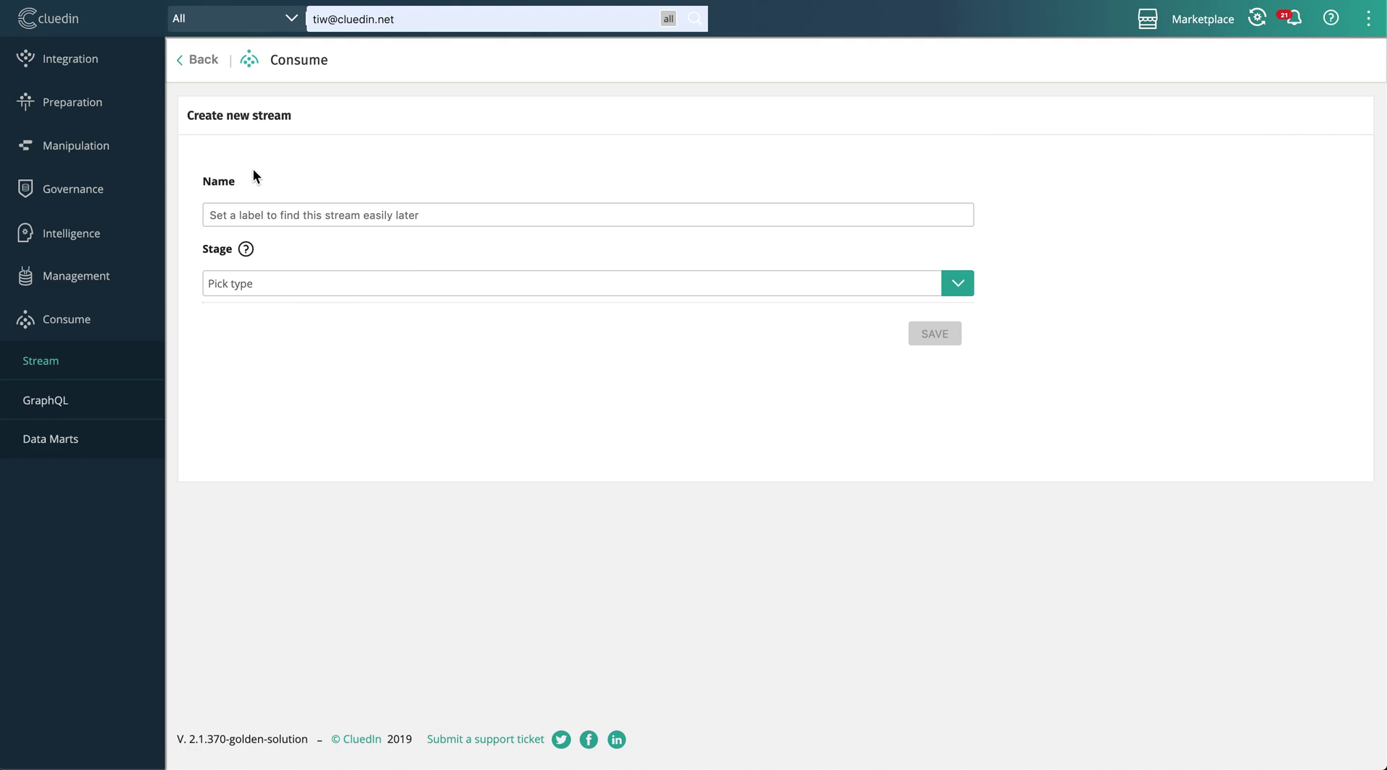
{"action": "left_click", "coordinate": [263, 215]}
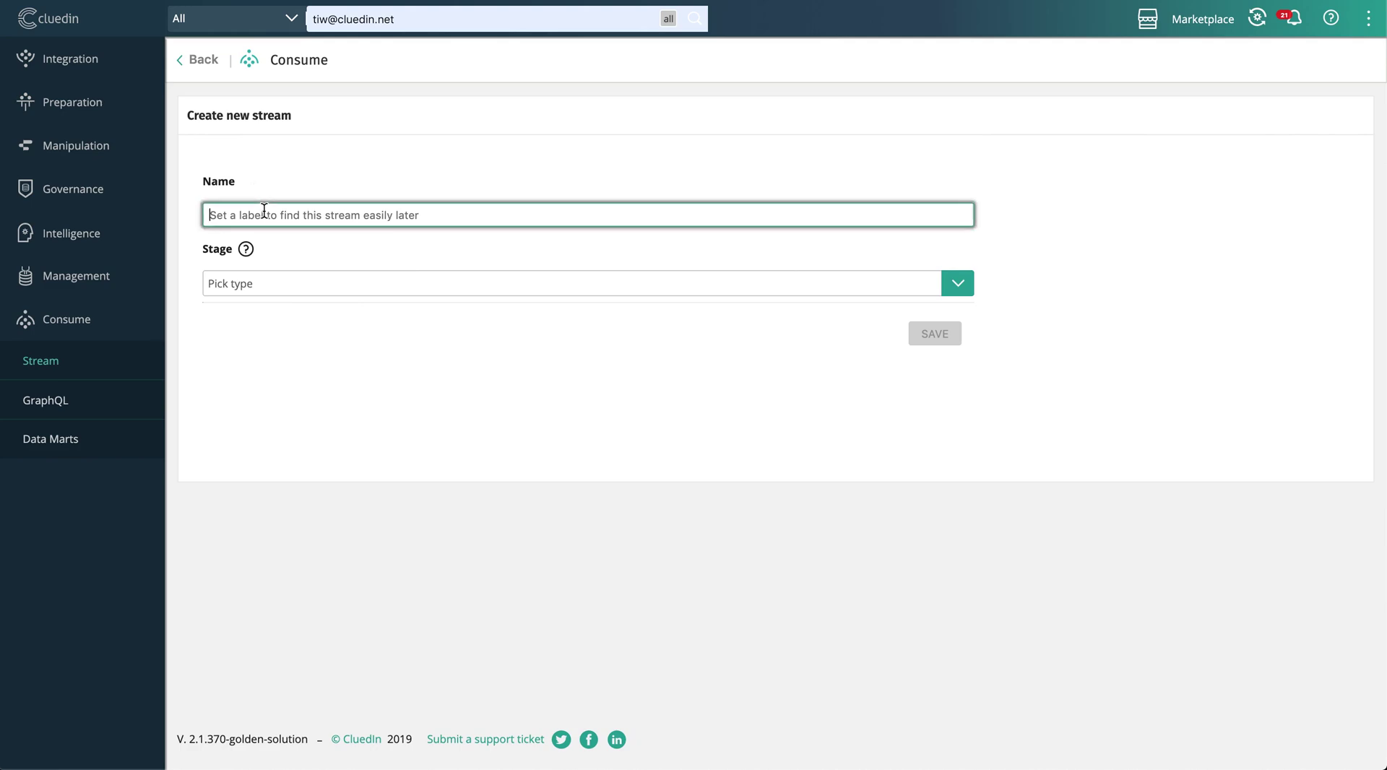
{"action": "type", "text": "customer Data"}
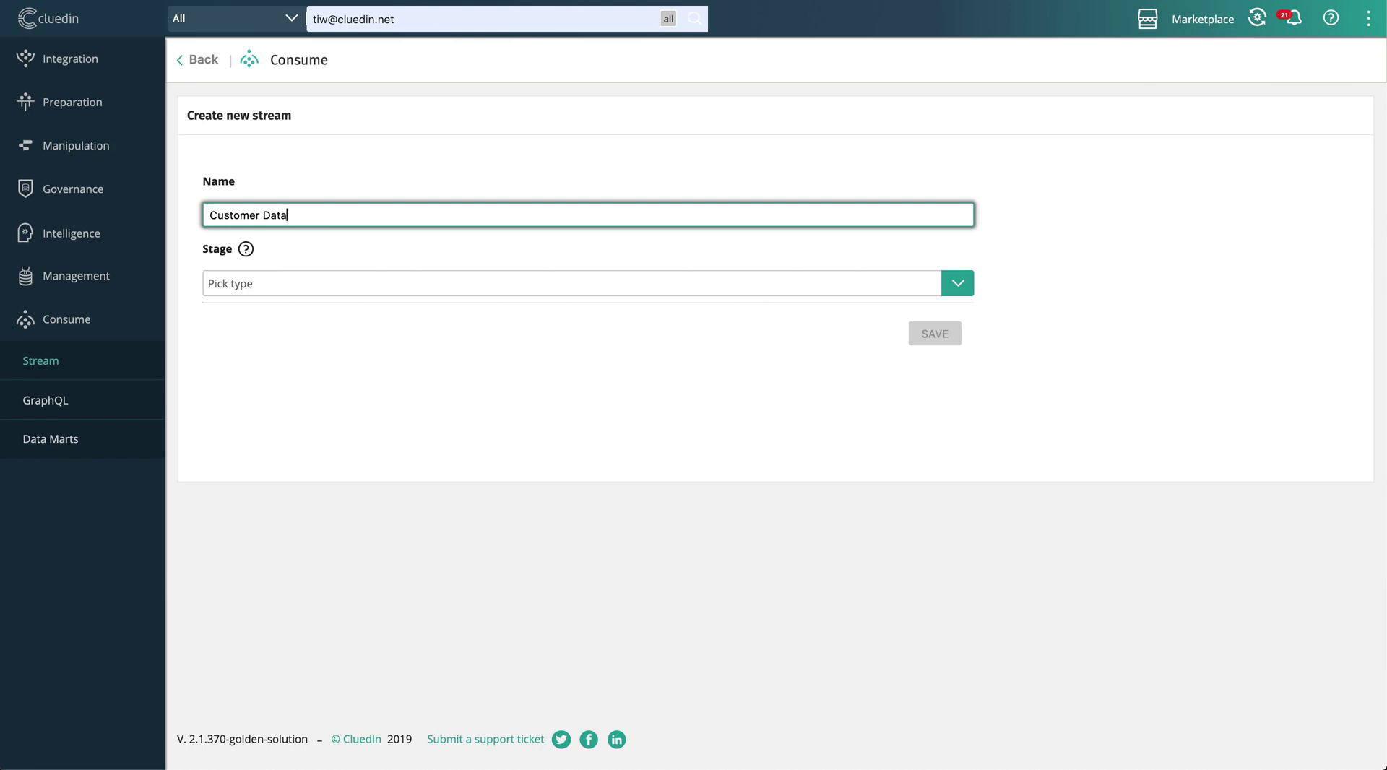
Step: Set the Customer Data stream's stage to Intelligence
{"action": "left_click", "coordinate": [255, 286]}
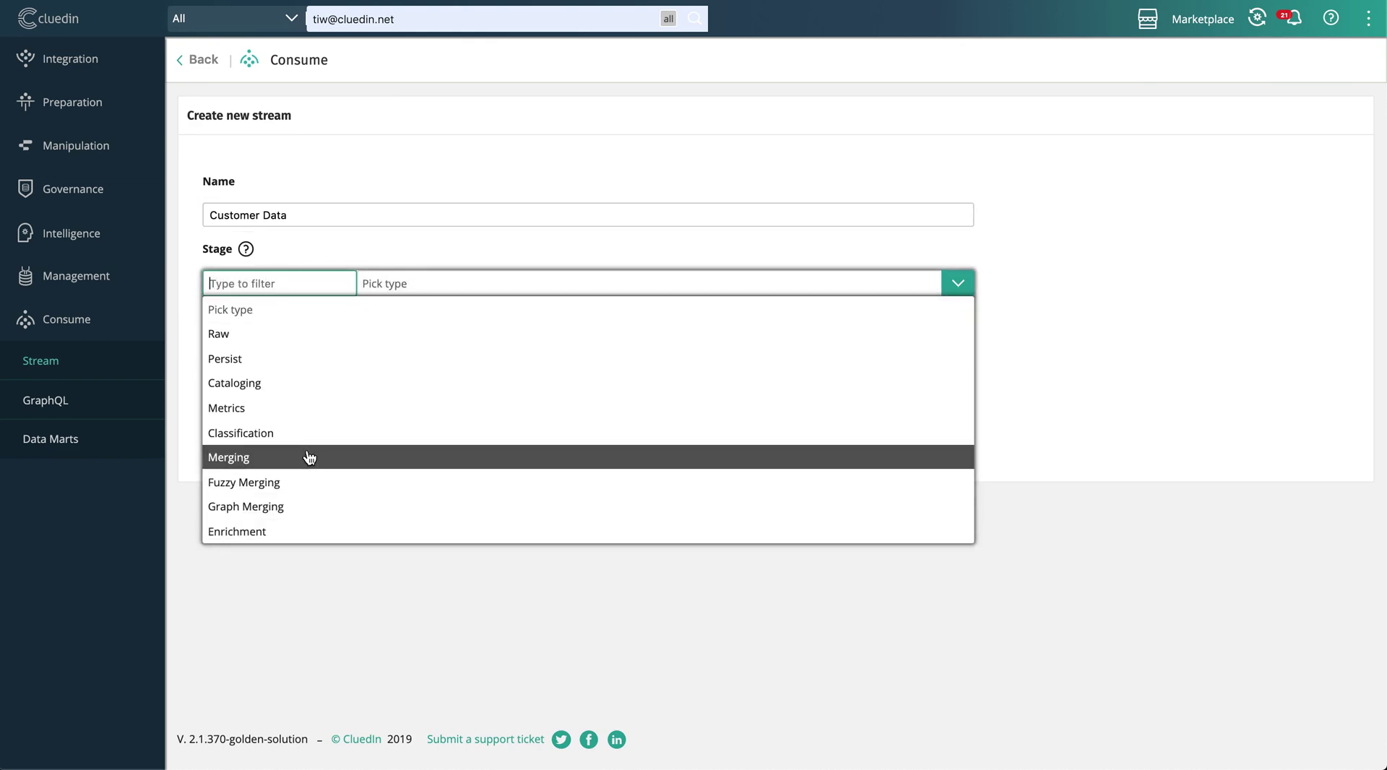
{"action": "mouse_move", "coordinate": [249, 251]}
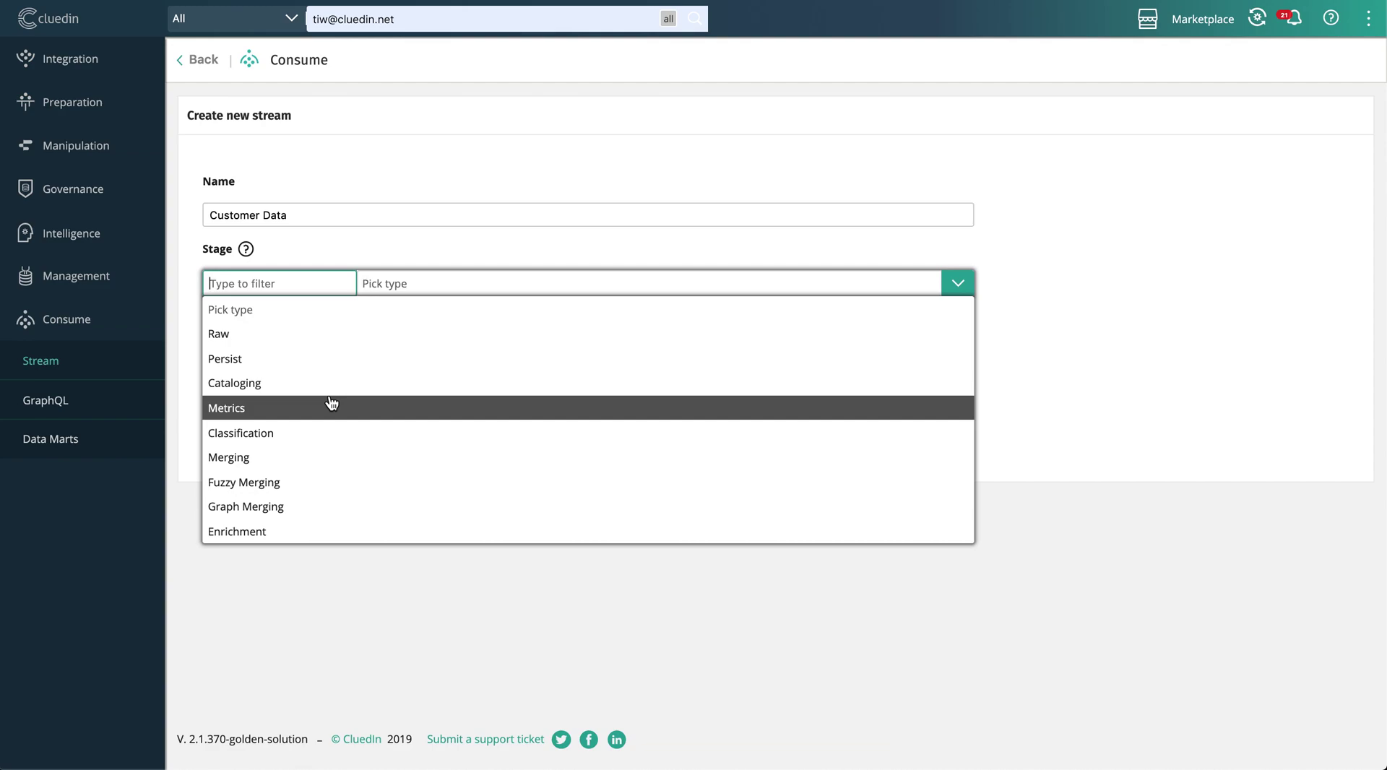
{"action": "scroll", "coordinate": [331, 403], "scroll_direction": "down", "scroll_amount": 5}
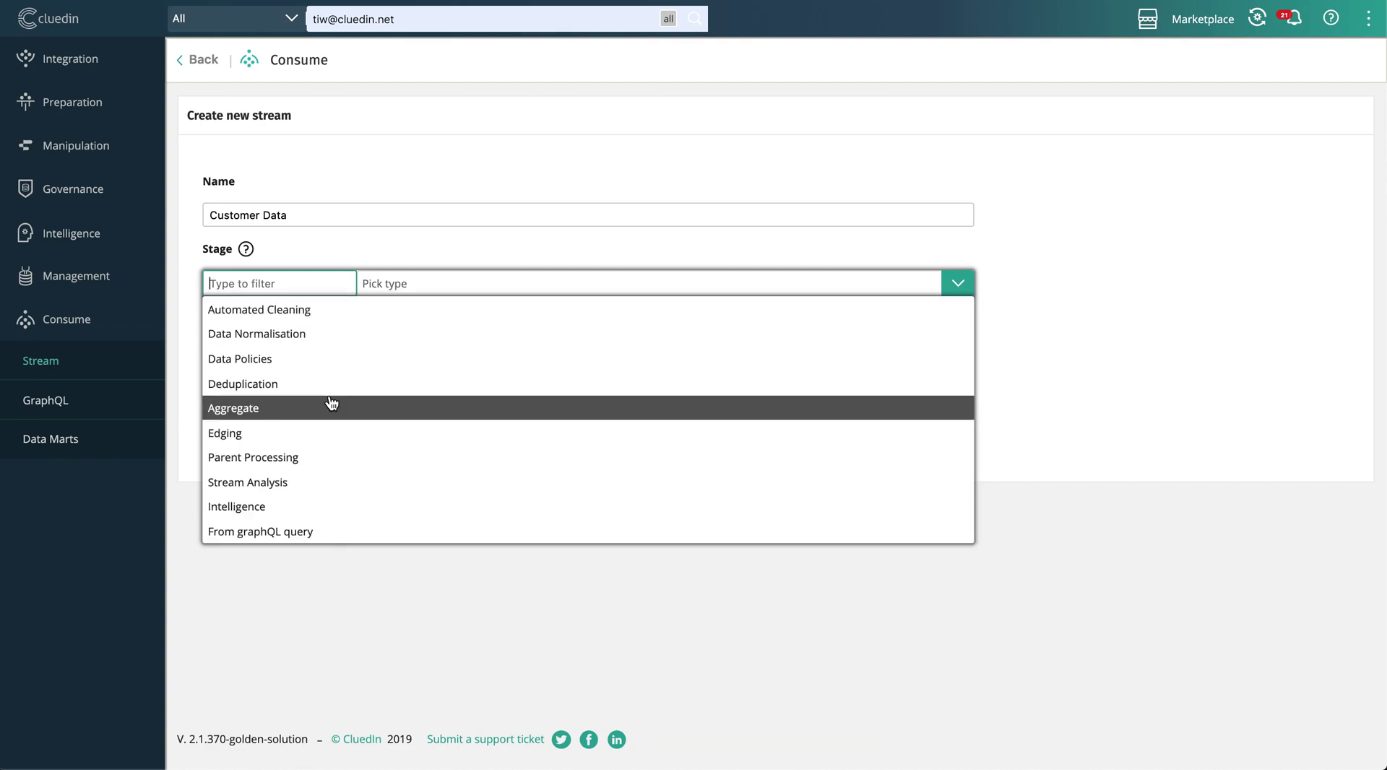
{"action": "left_click", "coordinate": [286, 519]}
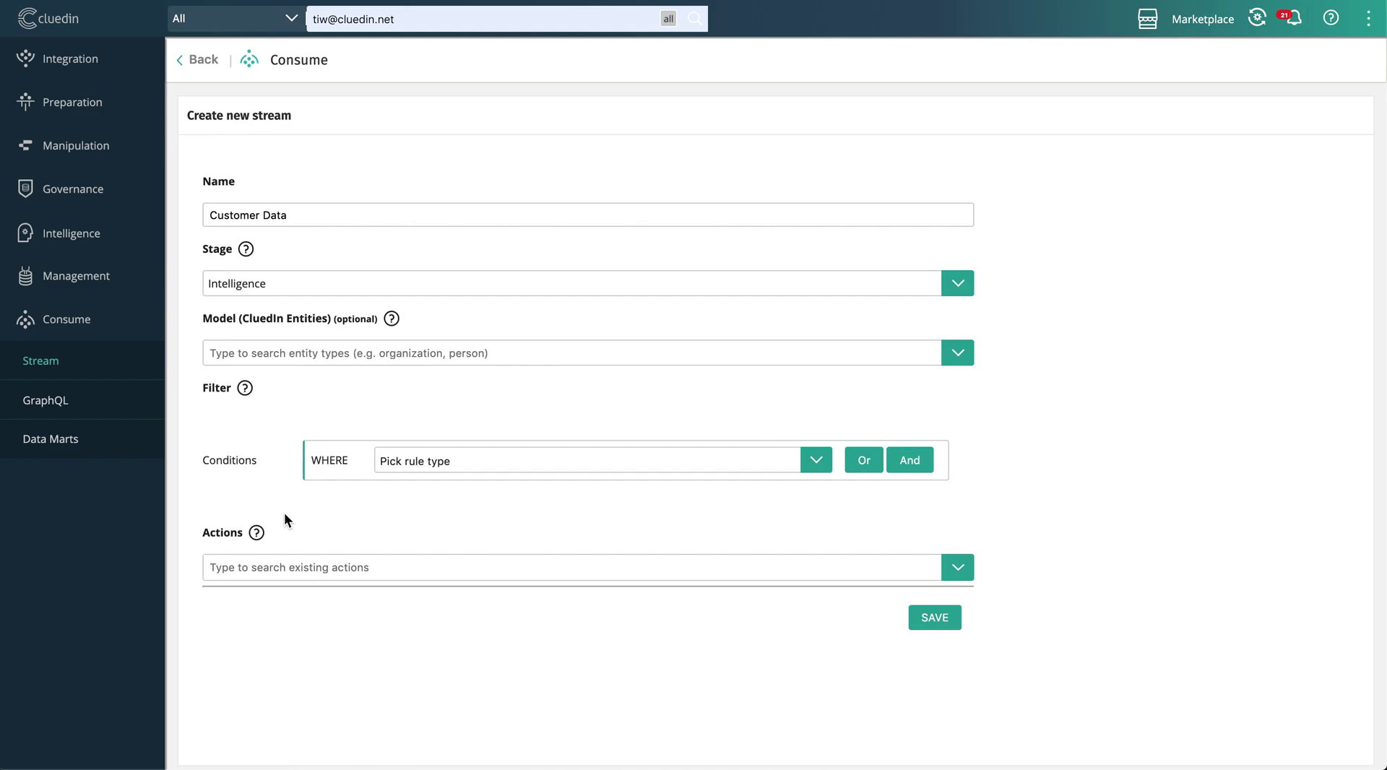
Step: Set the stream's model to the Organization entity type
{"action": "scroll", "coordinate": [284, 513], "scroll_direction": "down", "scroll_amount": 1}
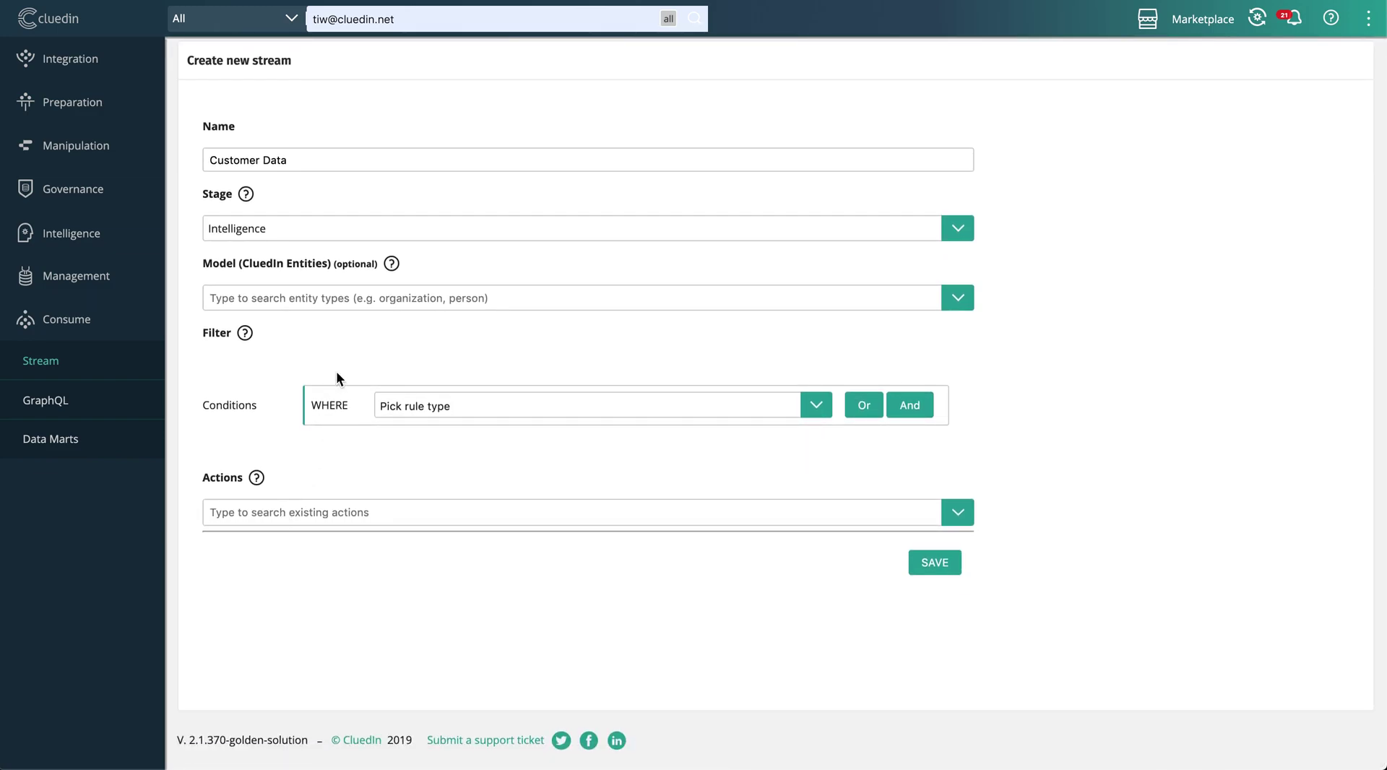
{"action": "scroll", "coordinate": [336, 370], "scroll_direction": "up", "scroll_amount": 1}
{"action": "left_click", "coordinate": [347, 330]}
{"action": "type", "text": "Orga"}
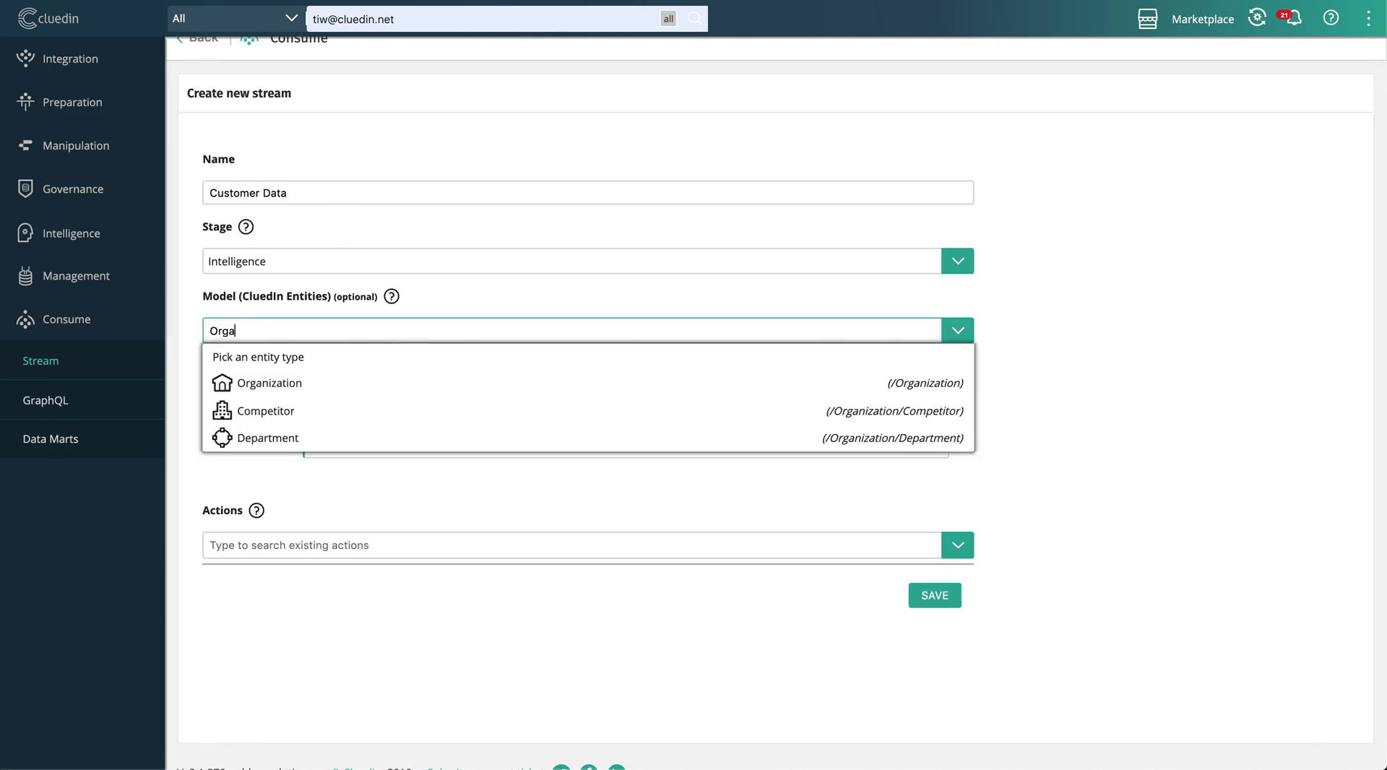
{"action": "left_click", "coordinate": [339, 390]}
Step: Add a Property matching filter condition on the hubspot.deal.DealStage property
{"action": "scroll", "coordinate": [334, 383], "scroll_direction": "down", "scroll_amount": 1}
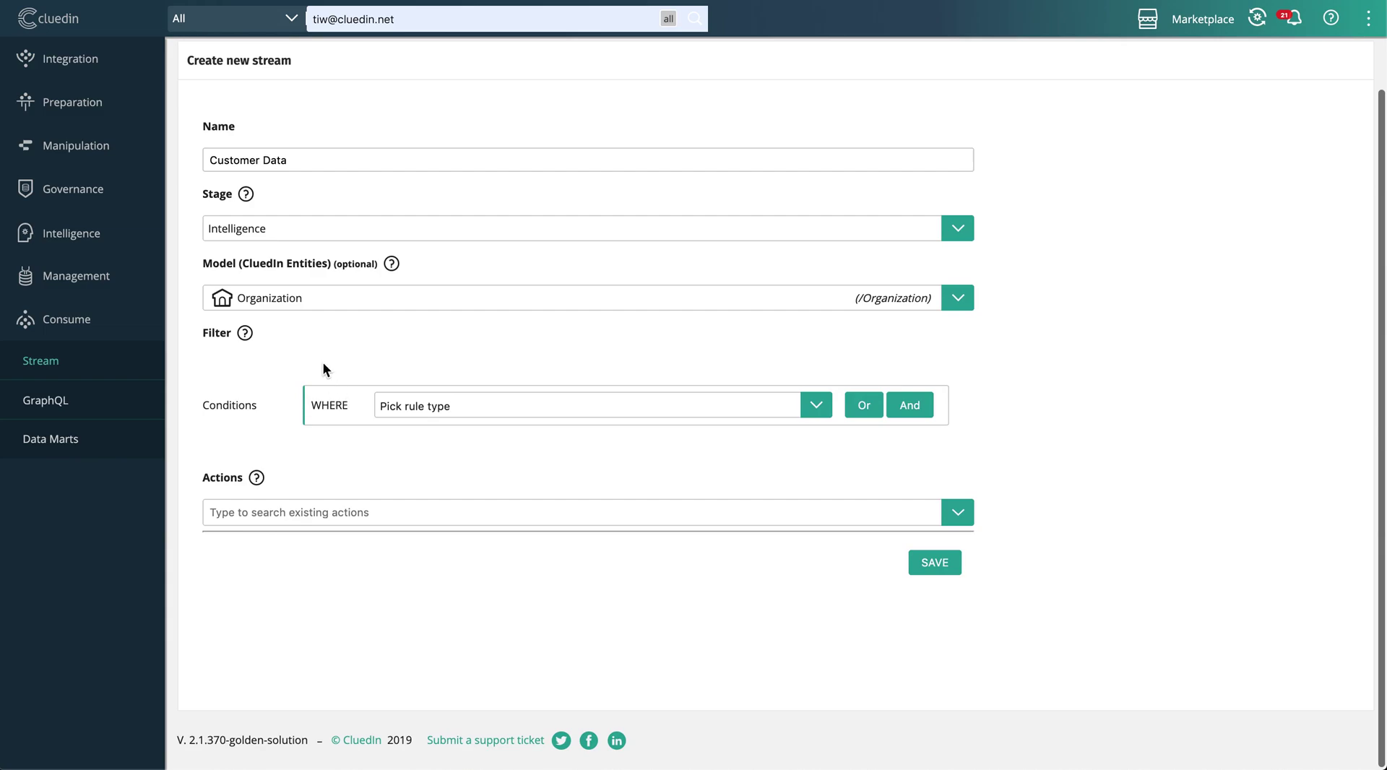
{"action": "left_click", "coordinate": [767, 417]}
{"action": "left_click", "coordinate": [742, 456]}
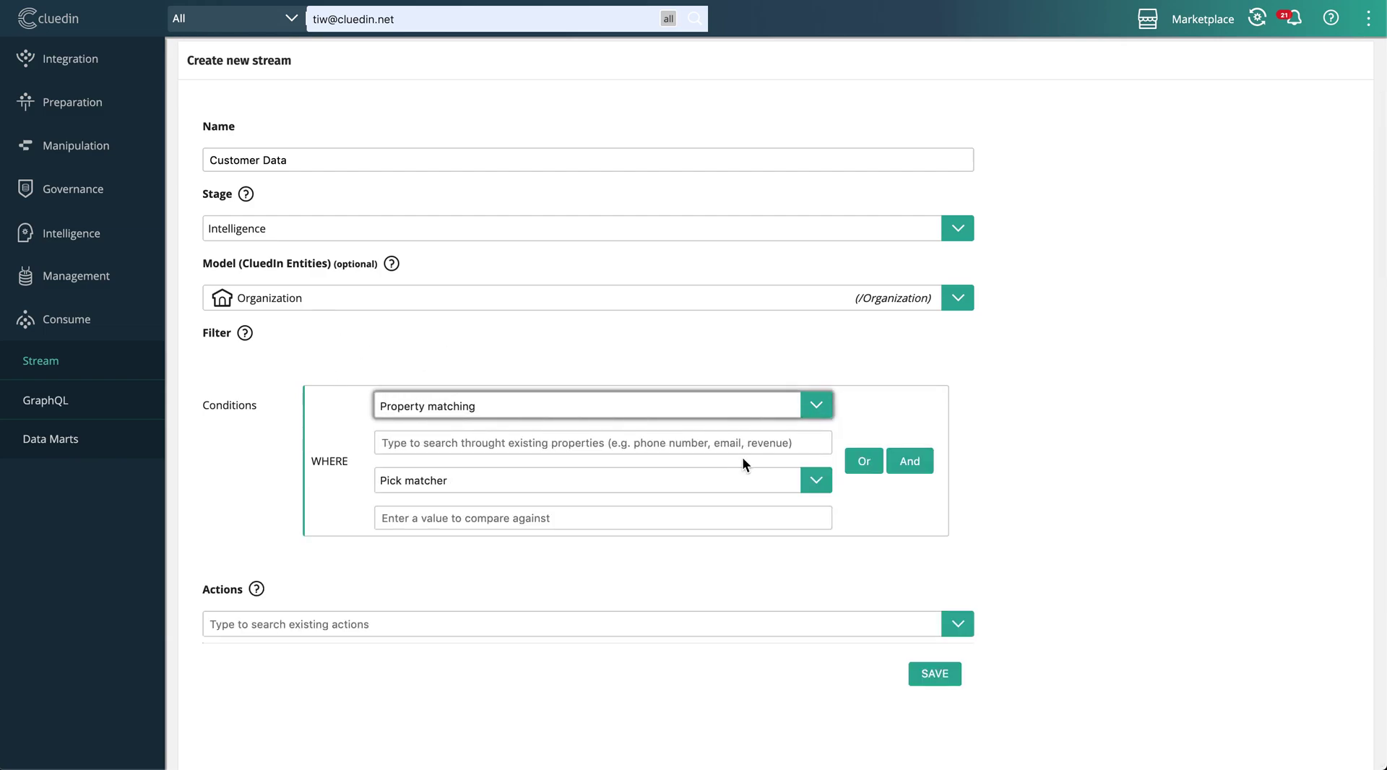
{"action": "left_click", "coordinate": [711, 442]}
{"action": "type", "text": "de"}
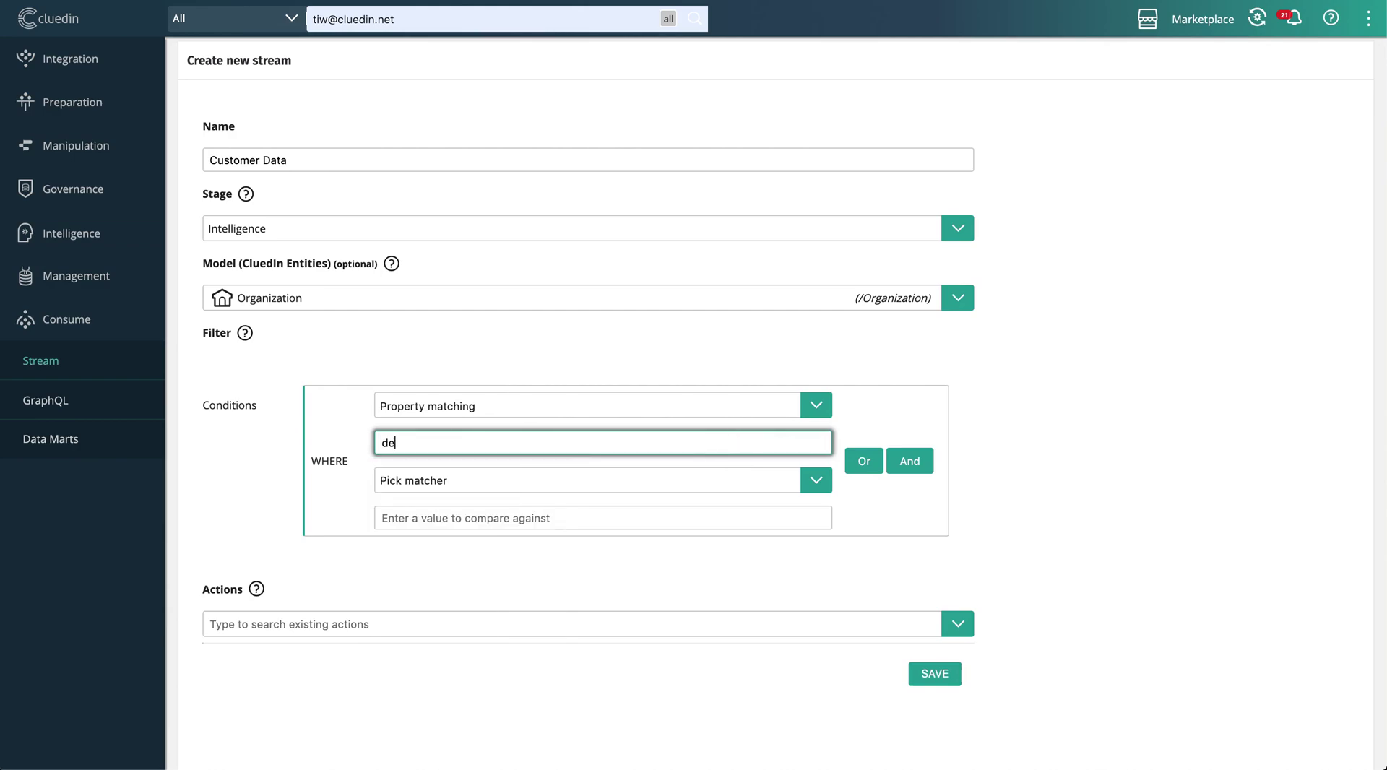
{"action": "type", "text": "alstage"}
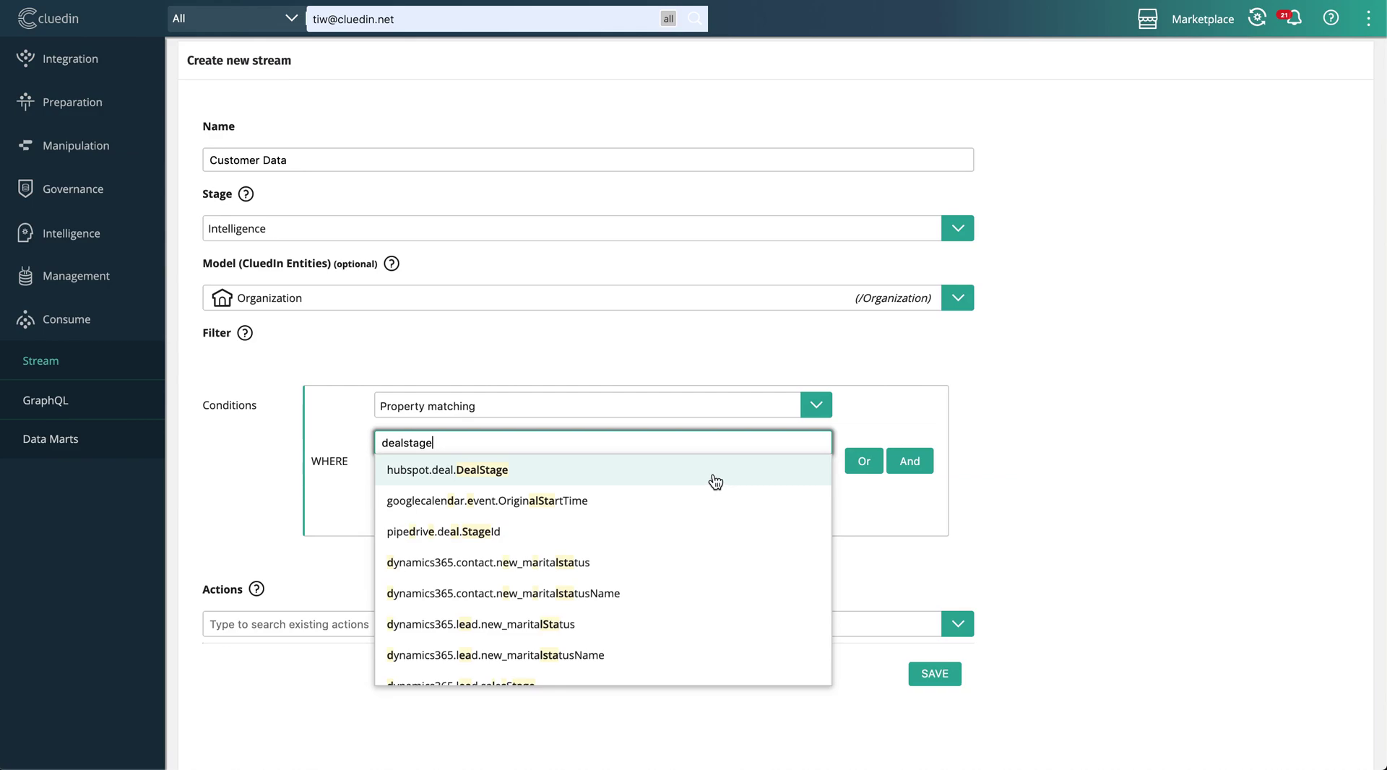
{"action": "left_click", "coordinate": [714, 473]}
Step: Set the DealStage condition's matcher to Is Equal To with the comparison value "Closed Won"
{"action": "scroll", "coordinate": [713, 477], "scroll_direction": "down", "scroll_amount": 1}
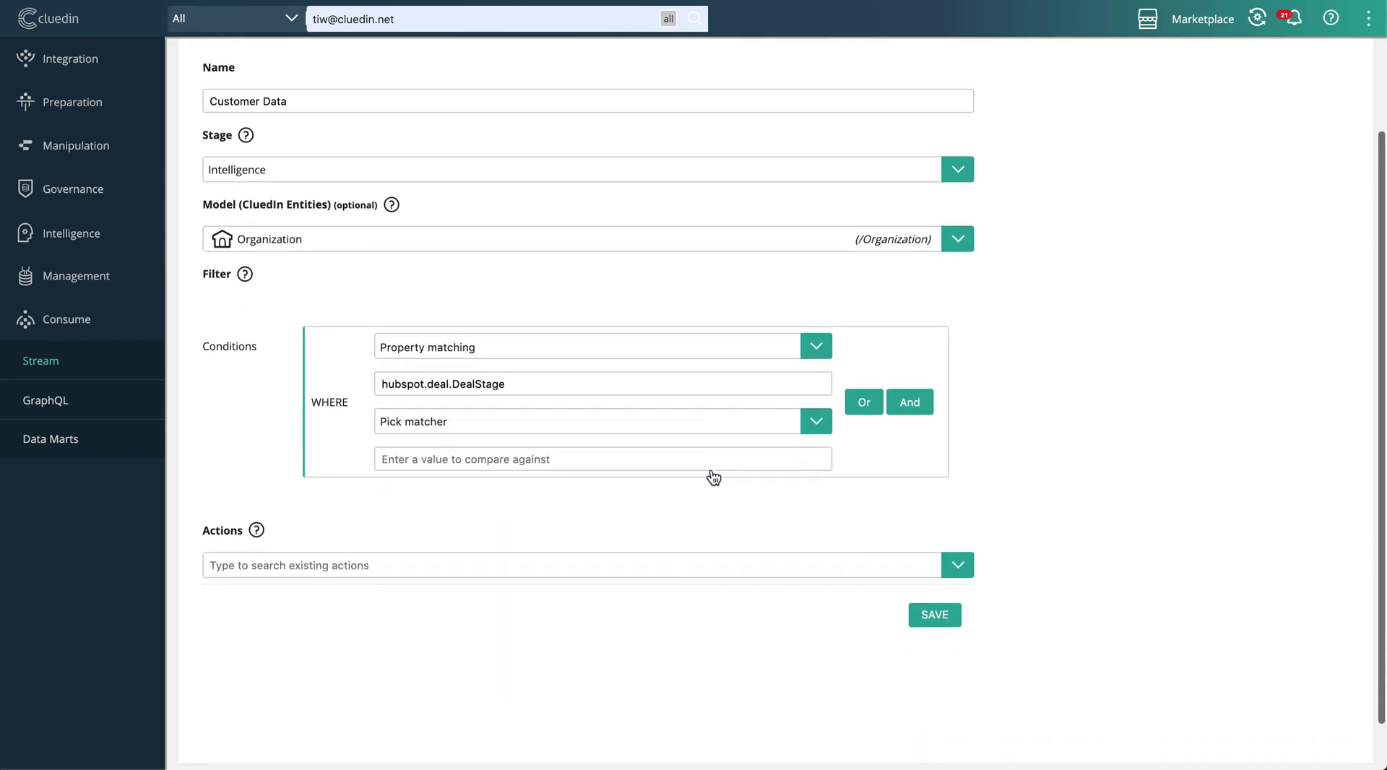
{"action": "left_click", "coordinate": [691, 427]}
{"action": "scroll", "coordinate": [628, 606], "scroll_direction": "down", "scroll_amount": 1}
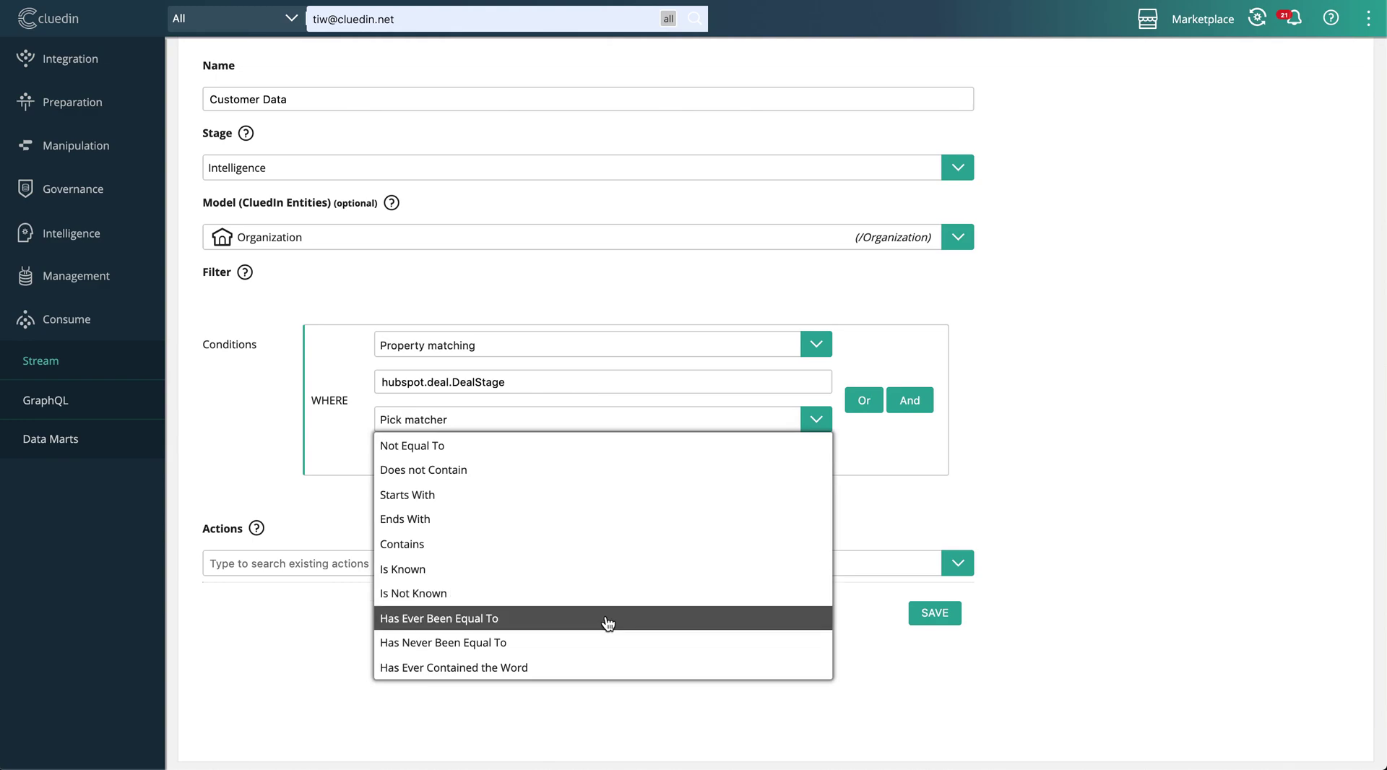
{"action": "scroll", "coordinate": [557, 554], "scroll_direction": "up", "scroll_amount": 1}
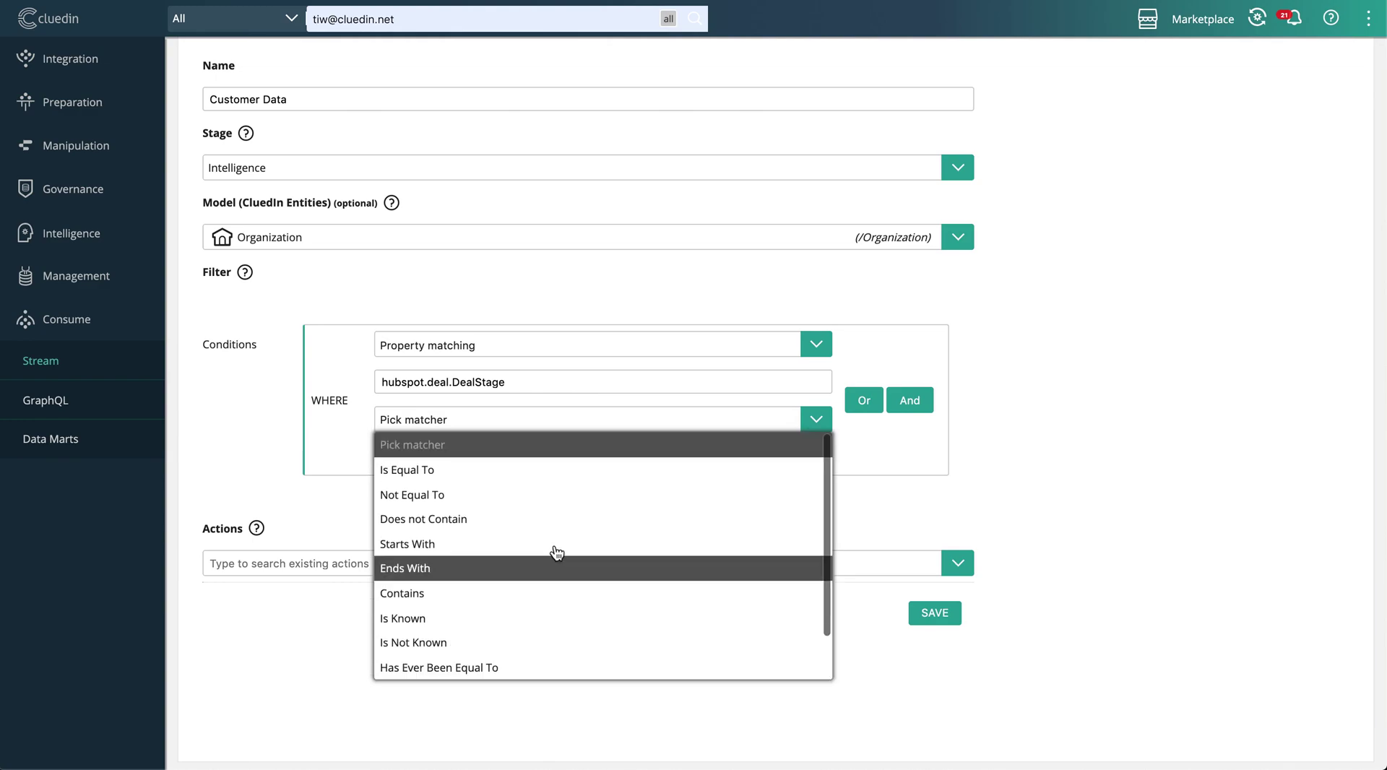
{"action": "left_click", "coordinate": [519, 472]}
{"action": "left_click", "coordinate": [517, 466]}
{"action": "type", "text": "Close"}
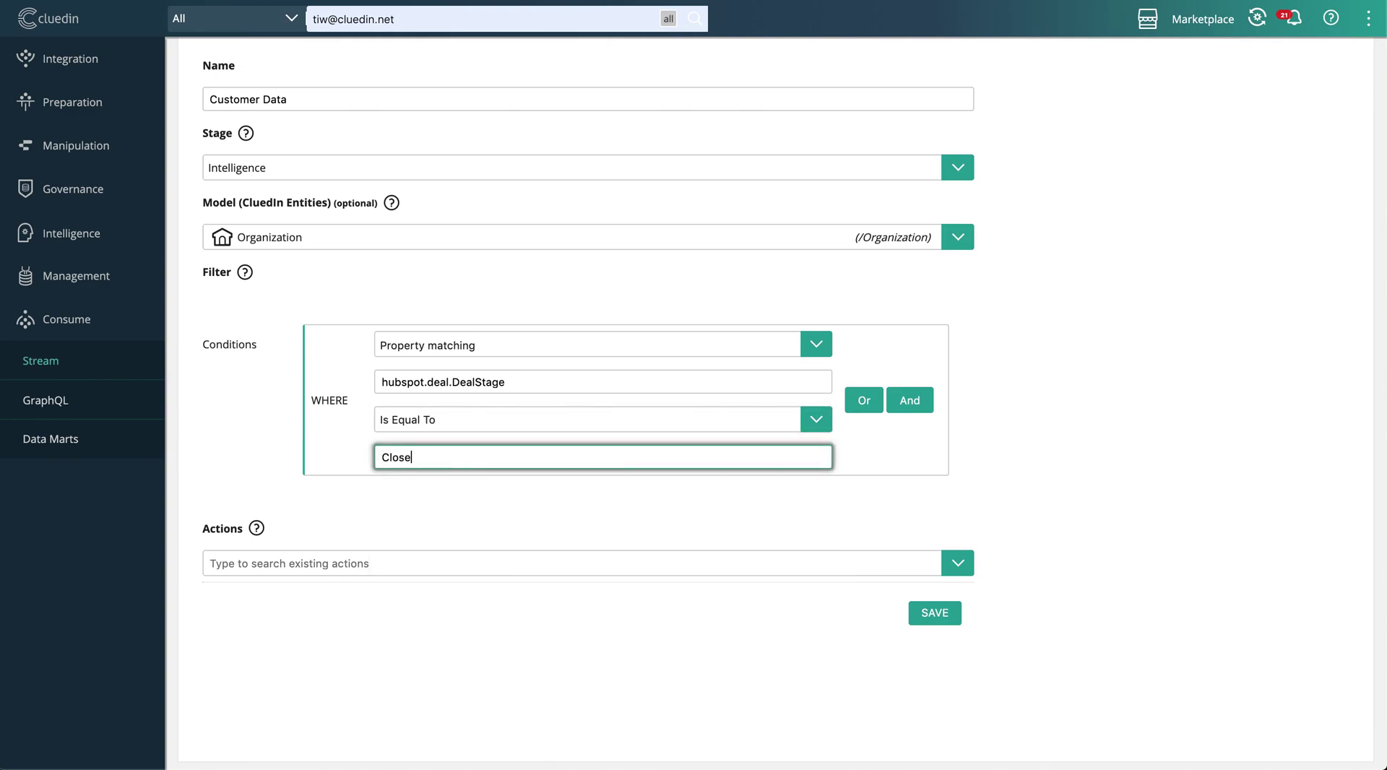
{"action": "type", "text": "d Won"}
Step: Set the Customer Data stream's action to Export/stream to external service
{"action": "scroll", "coordinate": [1041, 649], "scroll_direction": "down", "scroll_amount": 1}
{"action": "left_click", "coordinate": [961, 517]}
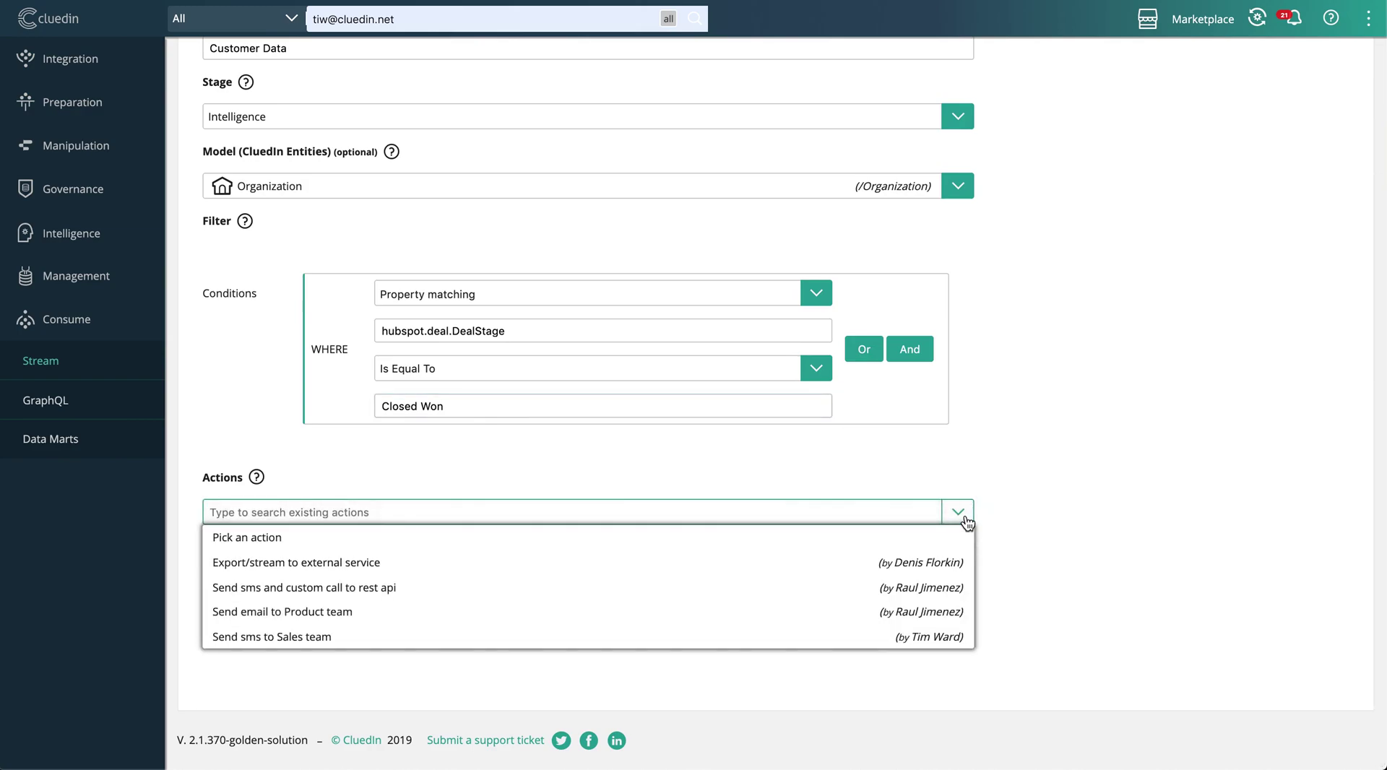
{"action": "left_click", "coordinate": [913, 565]}
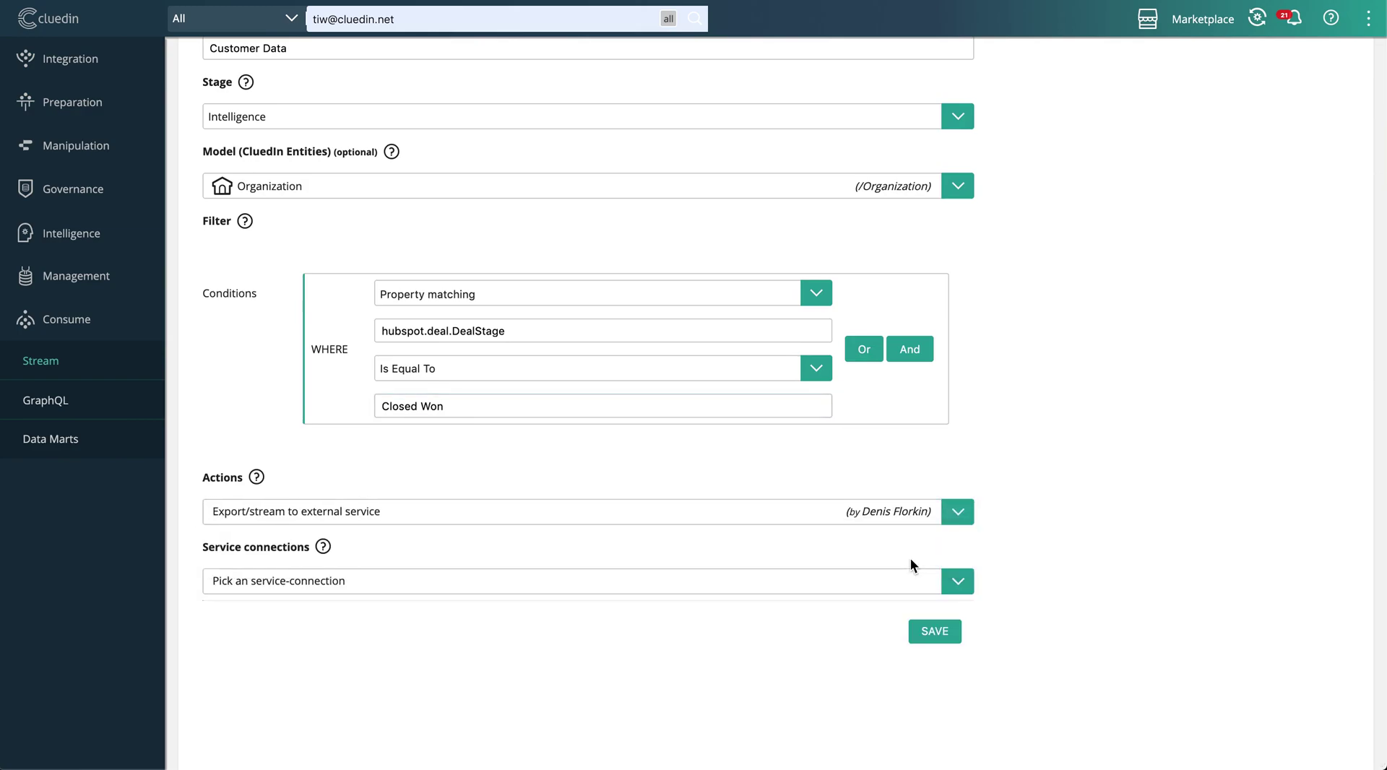
Step: Choose Power BI as the stream's service connection and save the stream
{"action": "scroll", "coordinate": [911, 566], "scroll_direction": "down", "scroll_amount": 1}
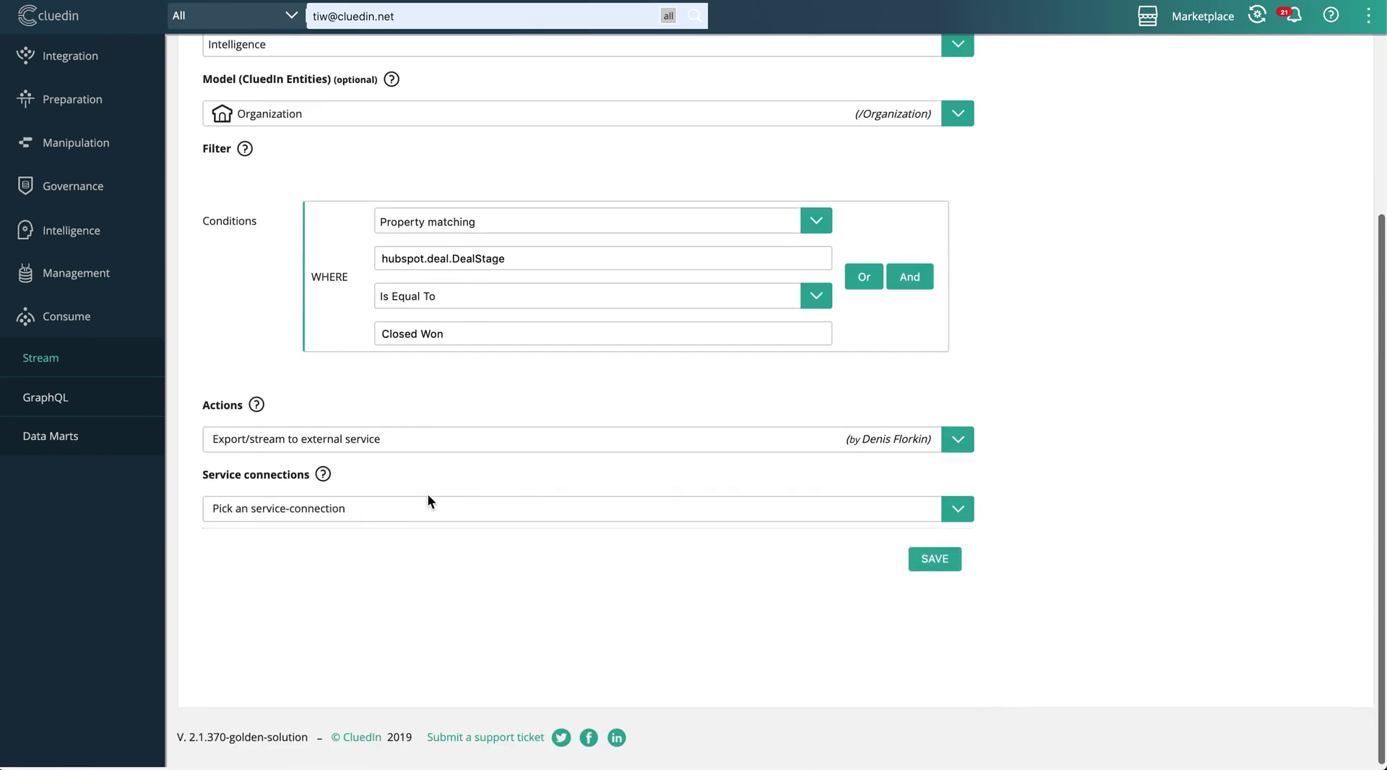
{"action": "left_click", "coordinate": [406, 510]}
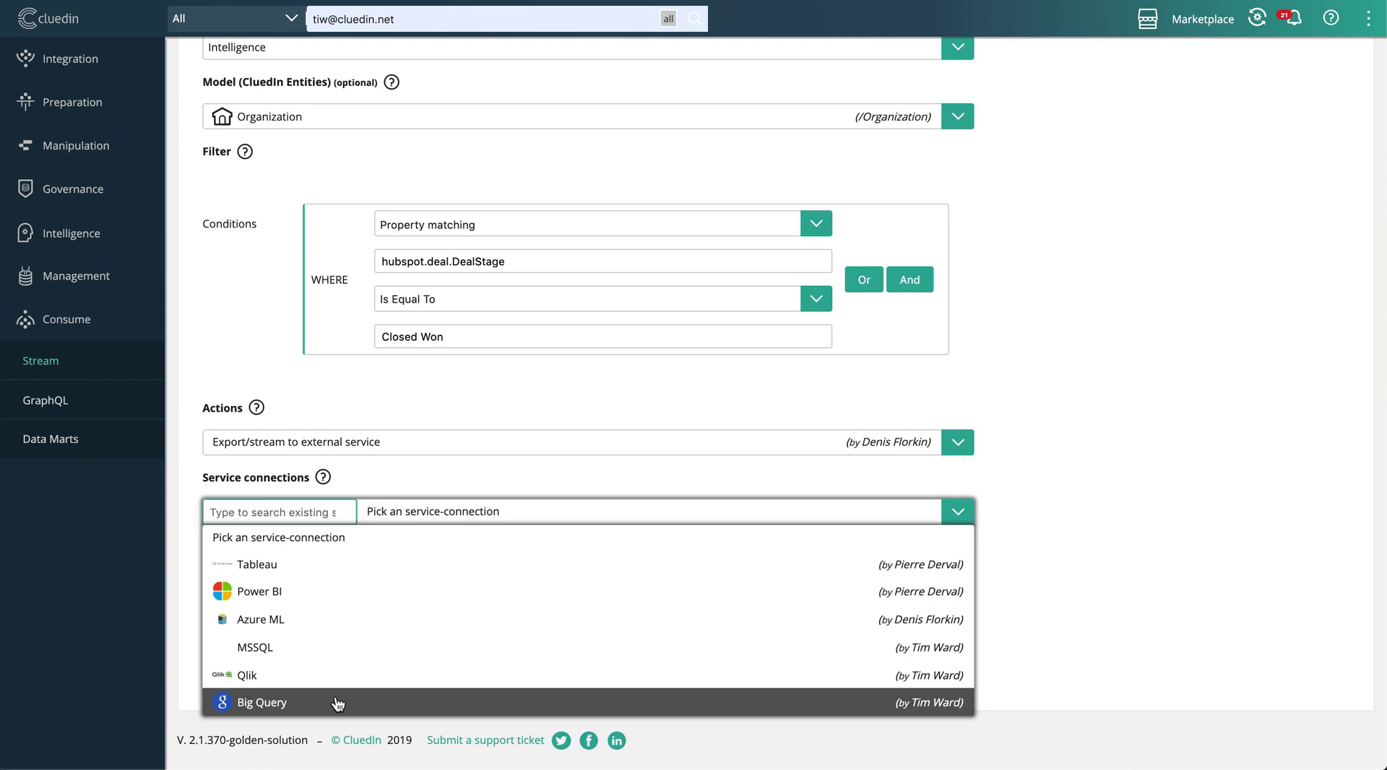
{"action": "left_click", "coordinate": [321, 608]}
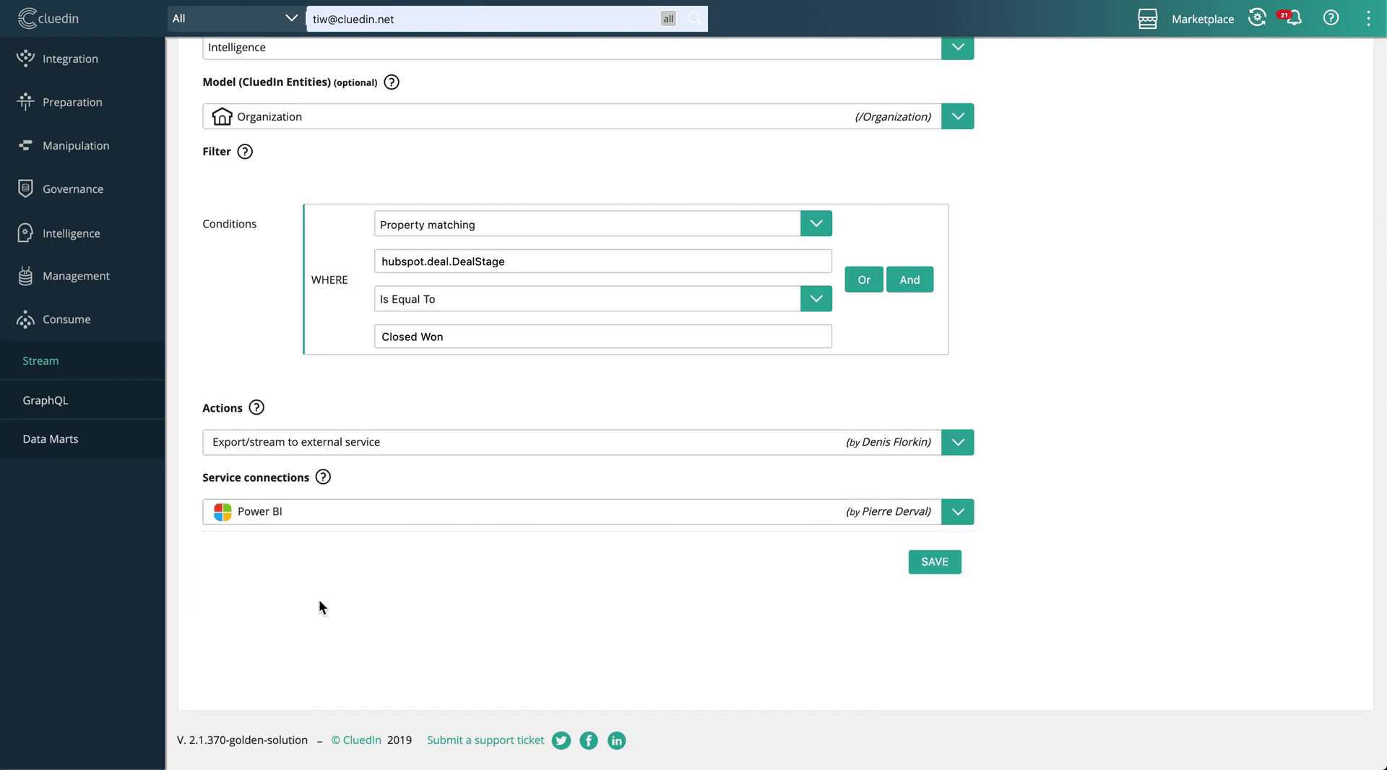
{"action": "left_click", "coordinate": [951, 563]}
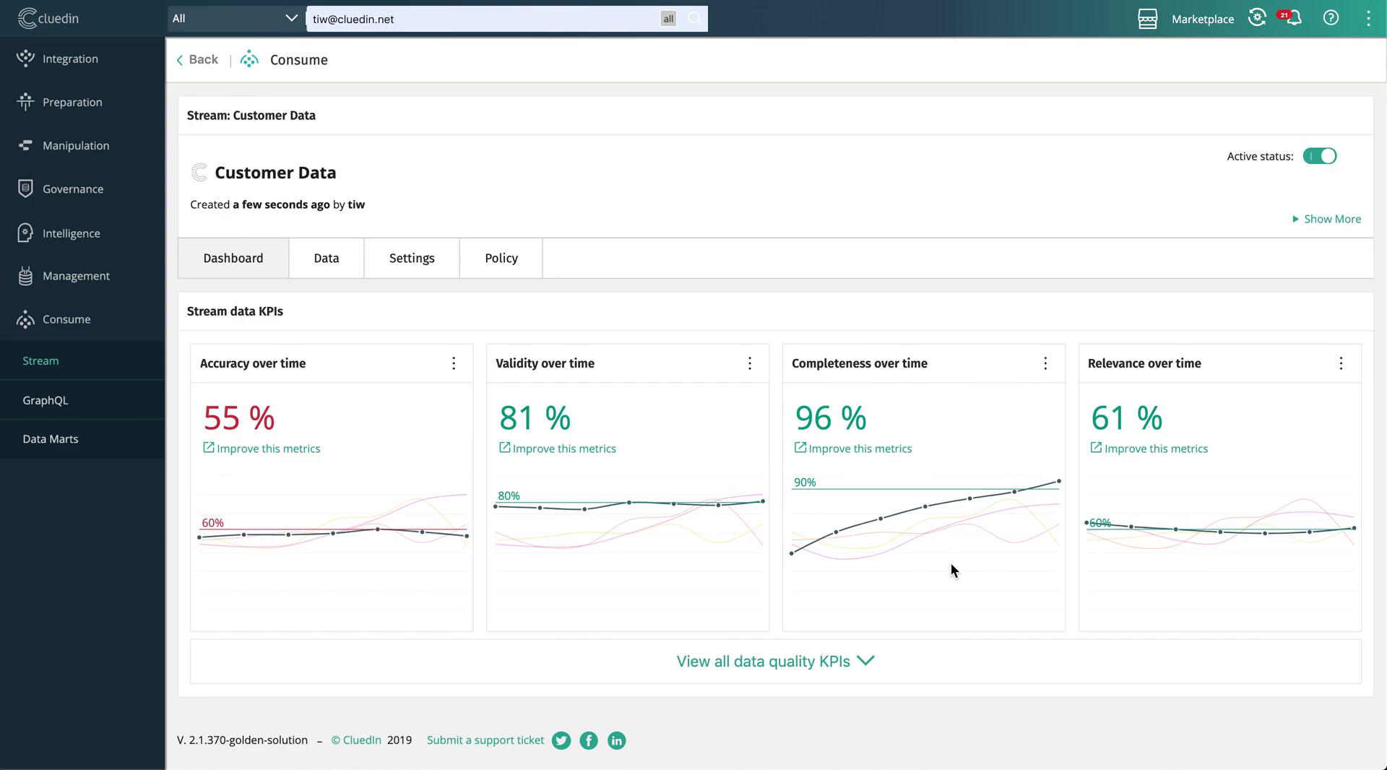
Step: Examine all data quality KPIs of the Customer Data stream and its policy restrictions
{"action": "left_click", "coordinate": [840, 661]}
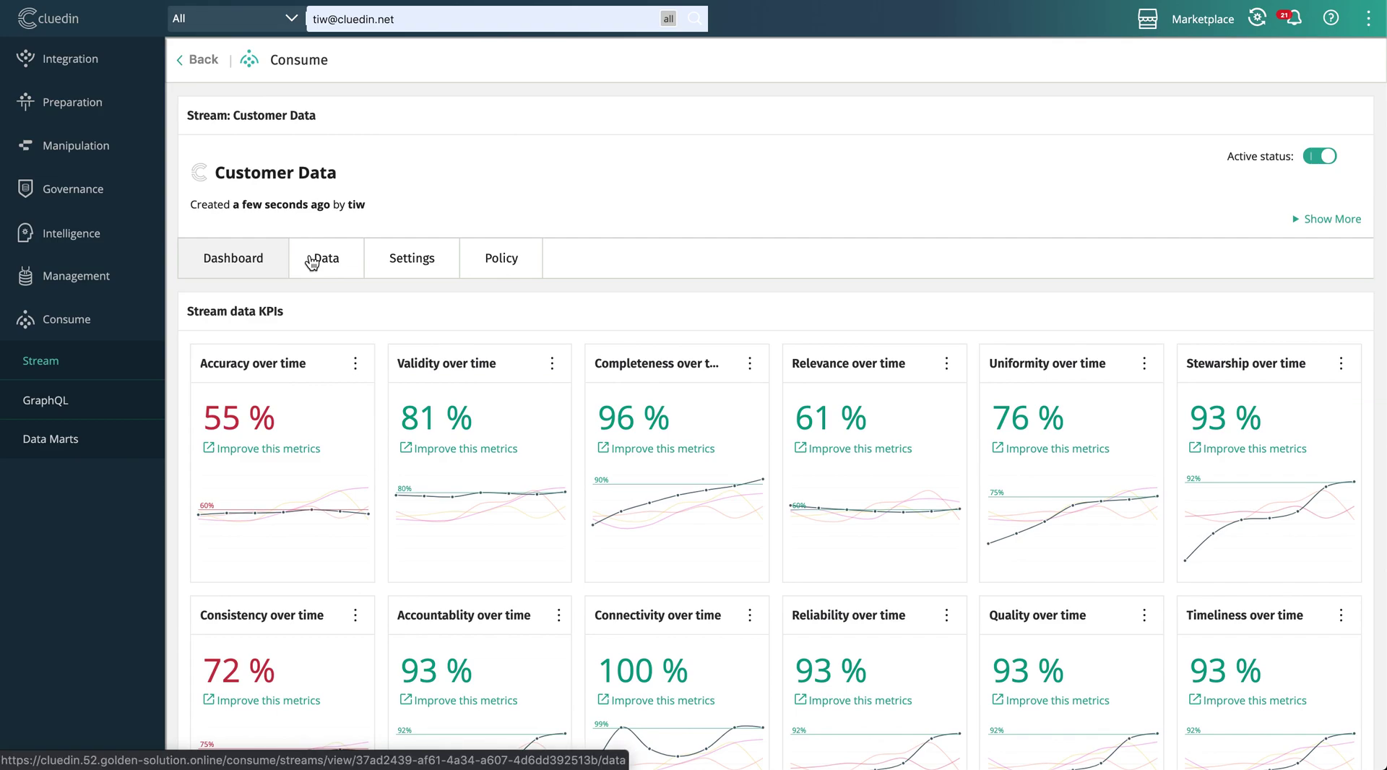
{"action": "left_click", "coordinate": [509, 258]}
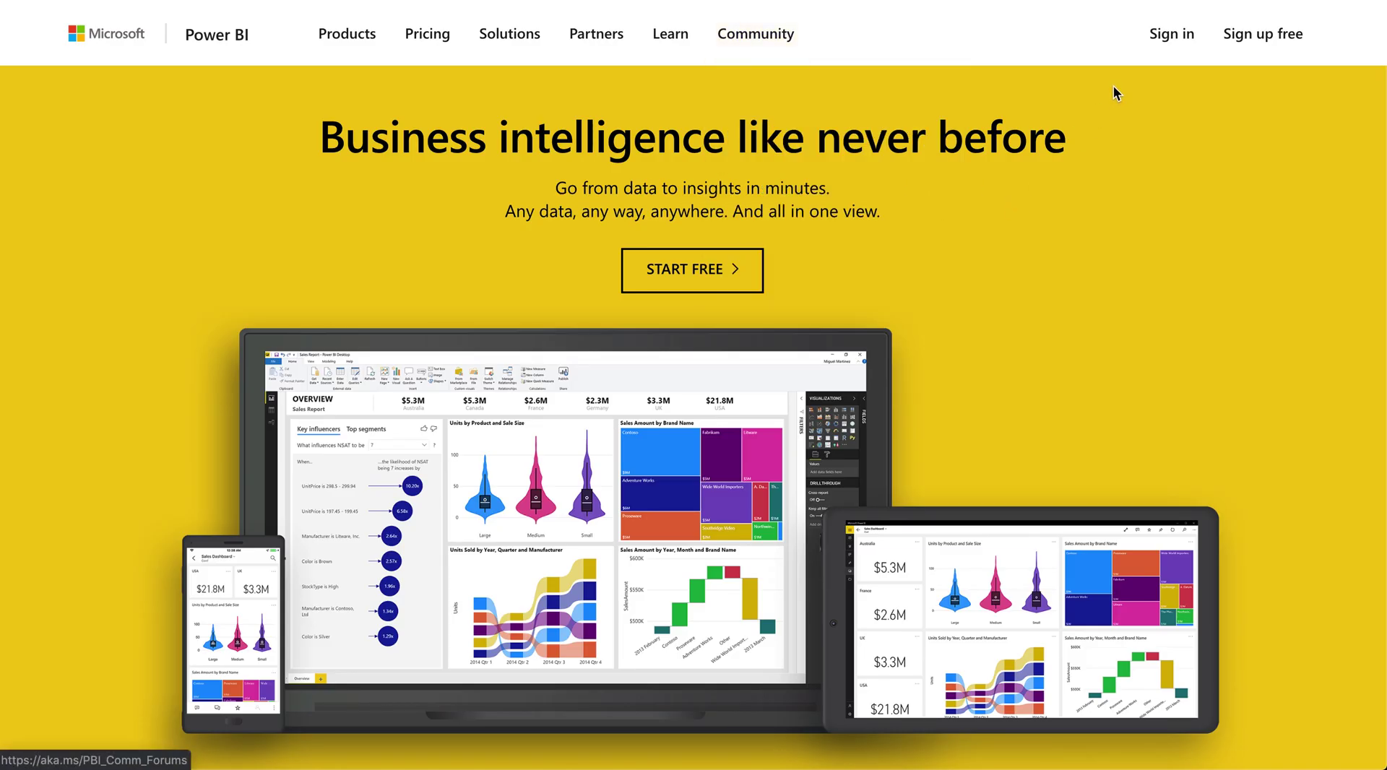
Step: Sign in to Power BI with the existing Microsoft account, entering the account password and choosing to stay signed in
{"action": "left_click", "coordinate": [1174, 29]}
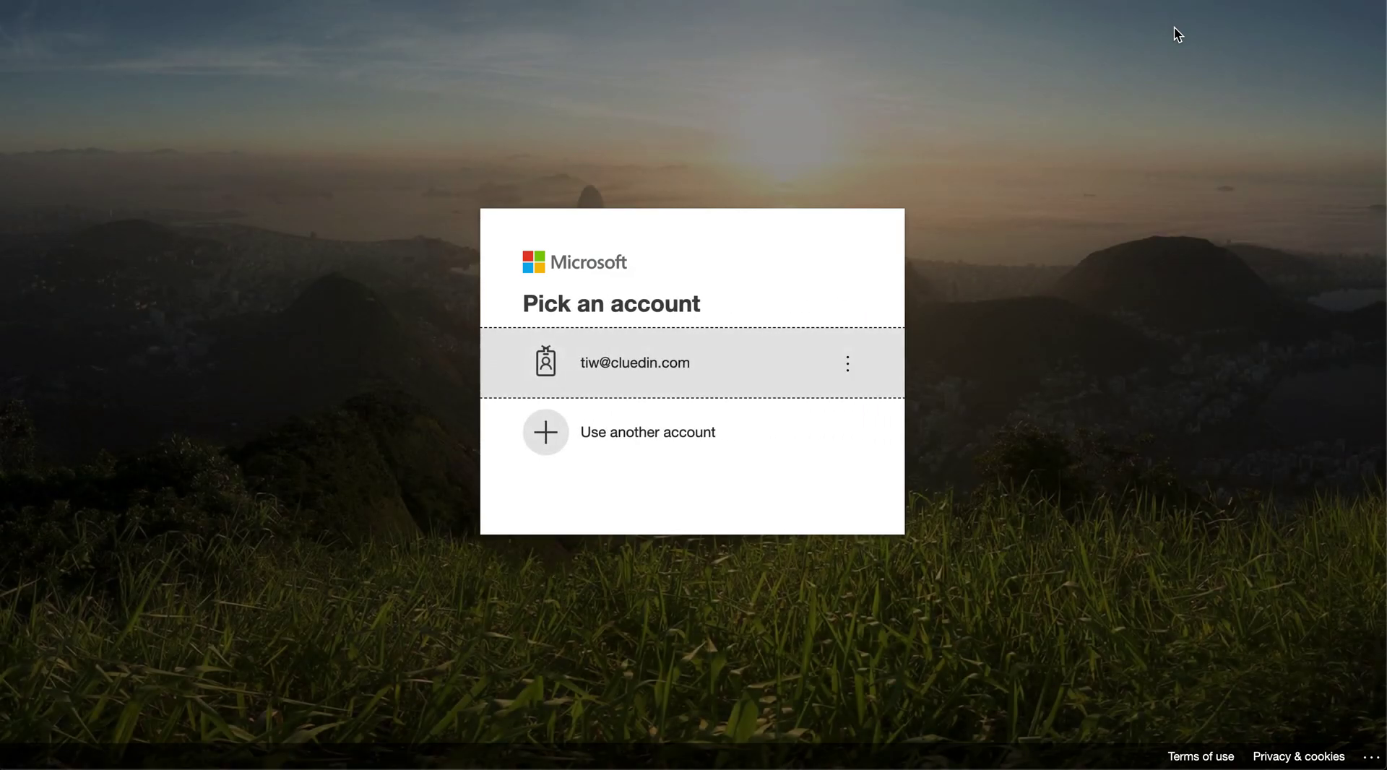
{"action": "left_click", "coordinate": [653, 362]}
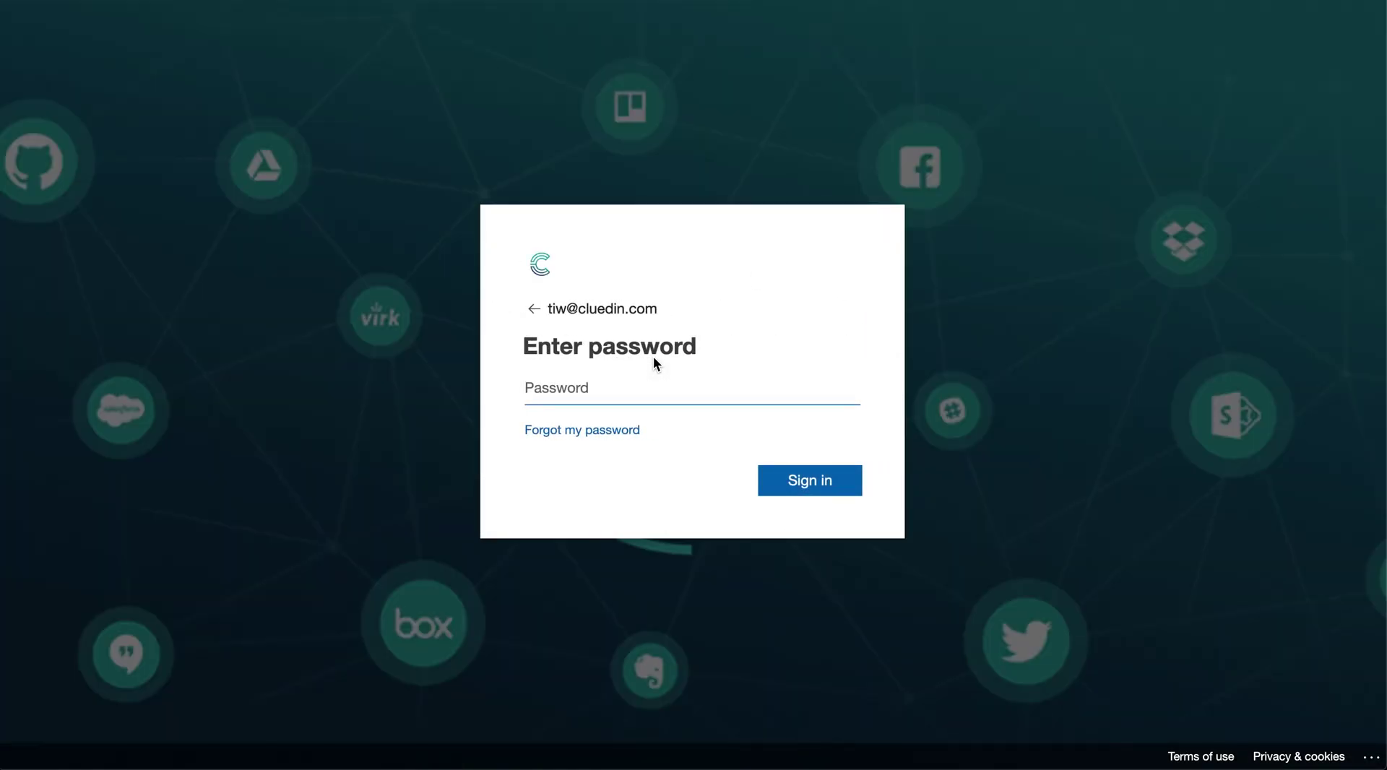
{"action": "left_click", "coordinate": [657, 383]}
{"action": "left_click", "coordinate": [657, 445]}
{"action": "left_click", "coordinate": [828, 484]}
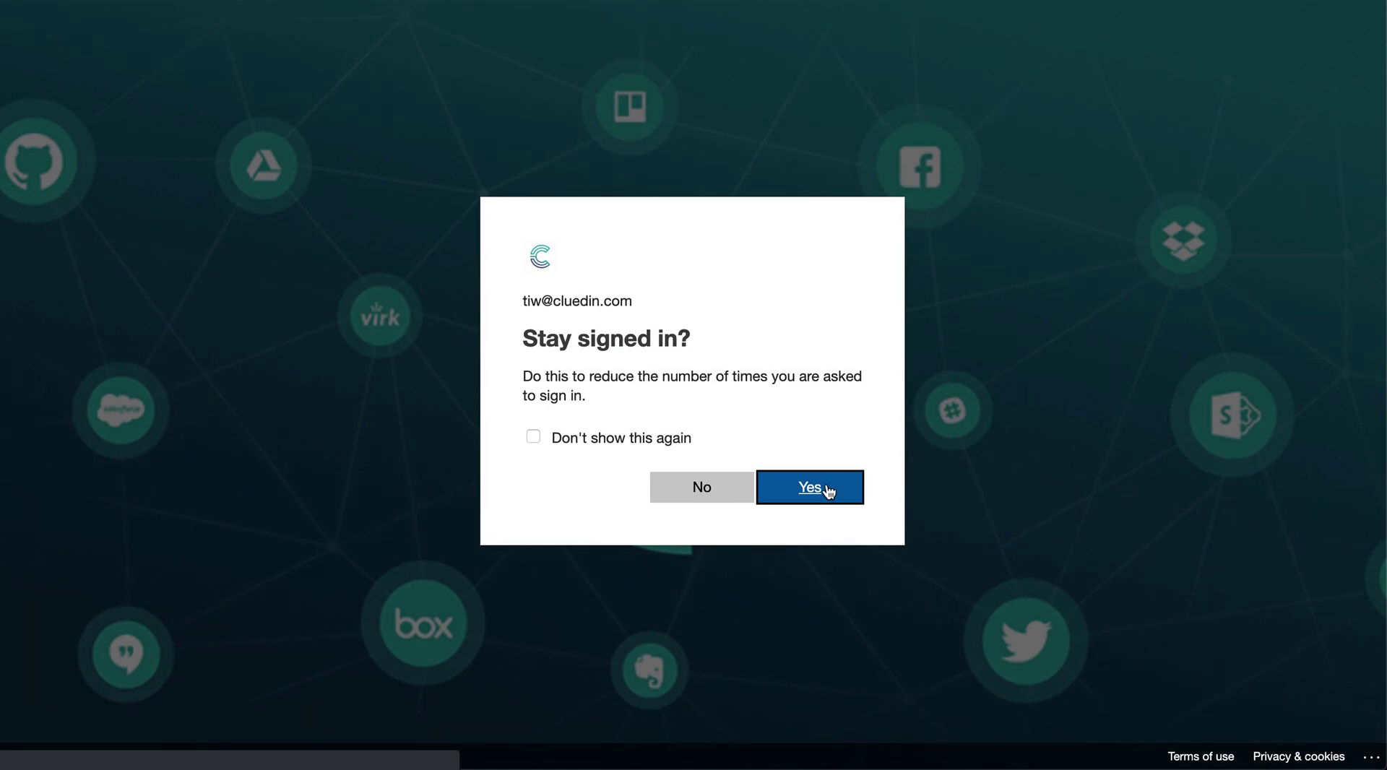
{"action": "left_click", "coordinate": [829, 492]}
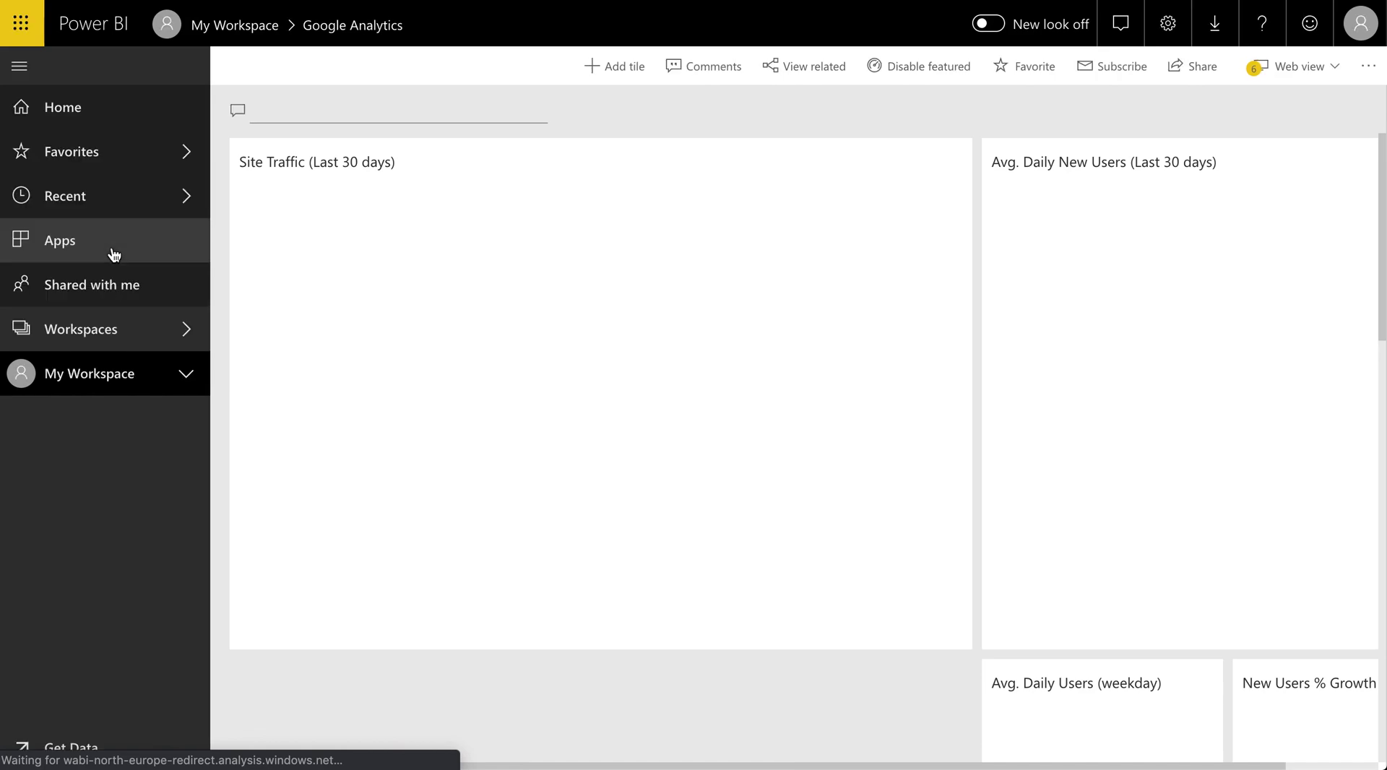
Step: Search the datasets in My Workspace for "Customer"
{"action": "left_click", "coordinate": [82, 394]}
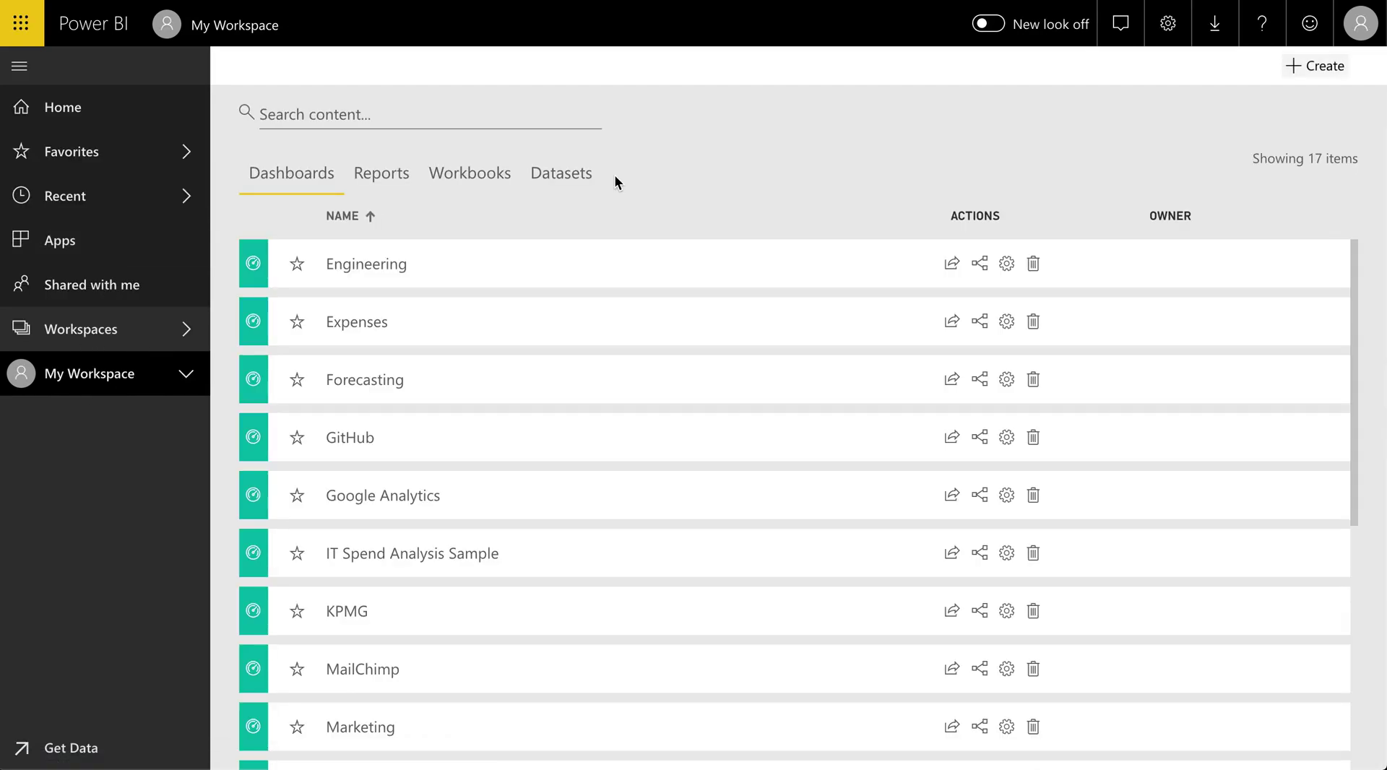
{"action": "left_click", "coordinate": [578, 179]}
{"action": "left_click", "coordinate": [419, 109]}
{"action": "type", "text": "Cus"}
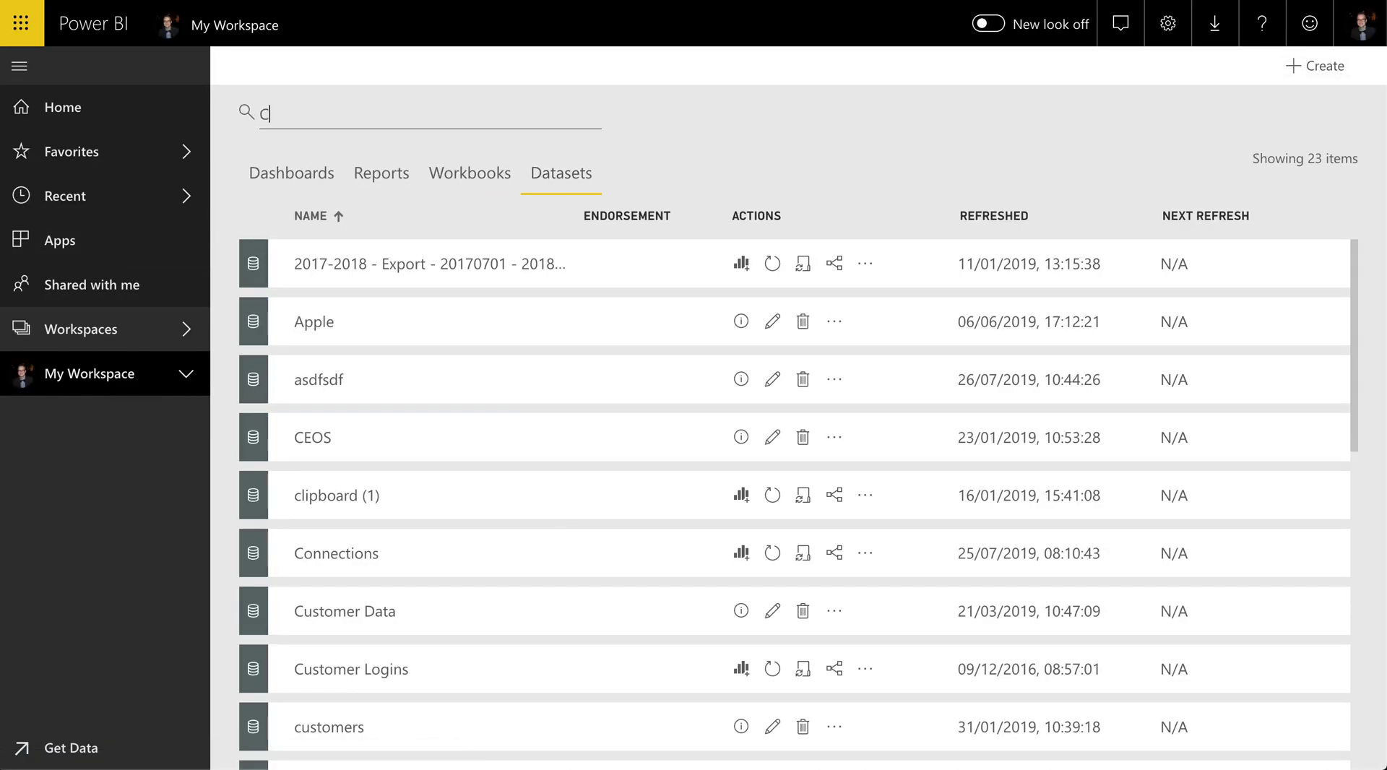
{"action": "type", "text": "tomer"}
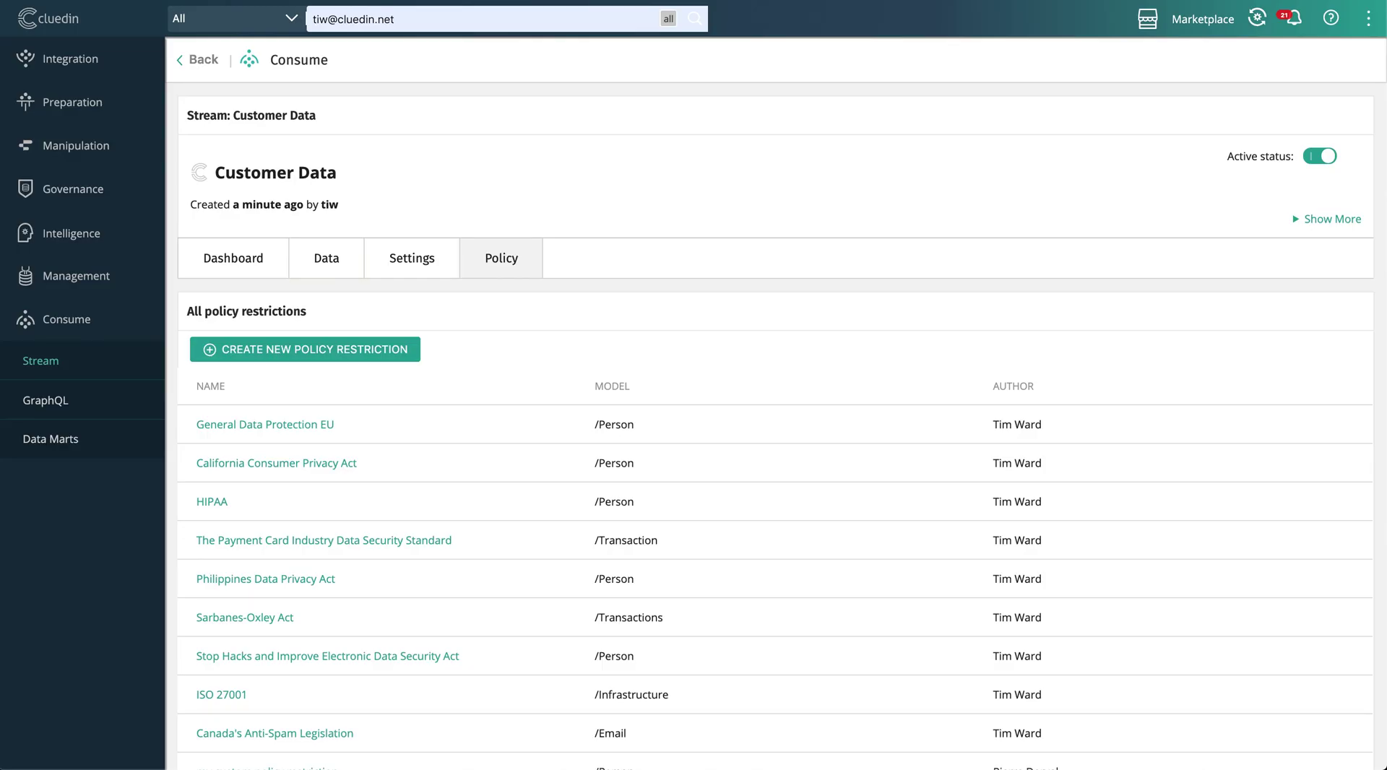
Step: In CluedIn, open the HubSpot data set available for cleaning from its notification and close the Notification Center
{"action": "left_click", "coordinate": [1296, 22]}
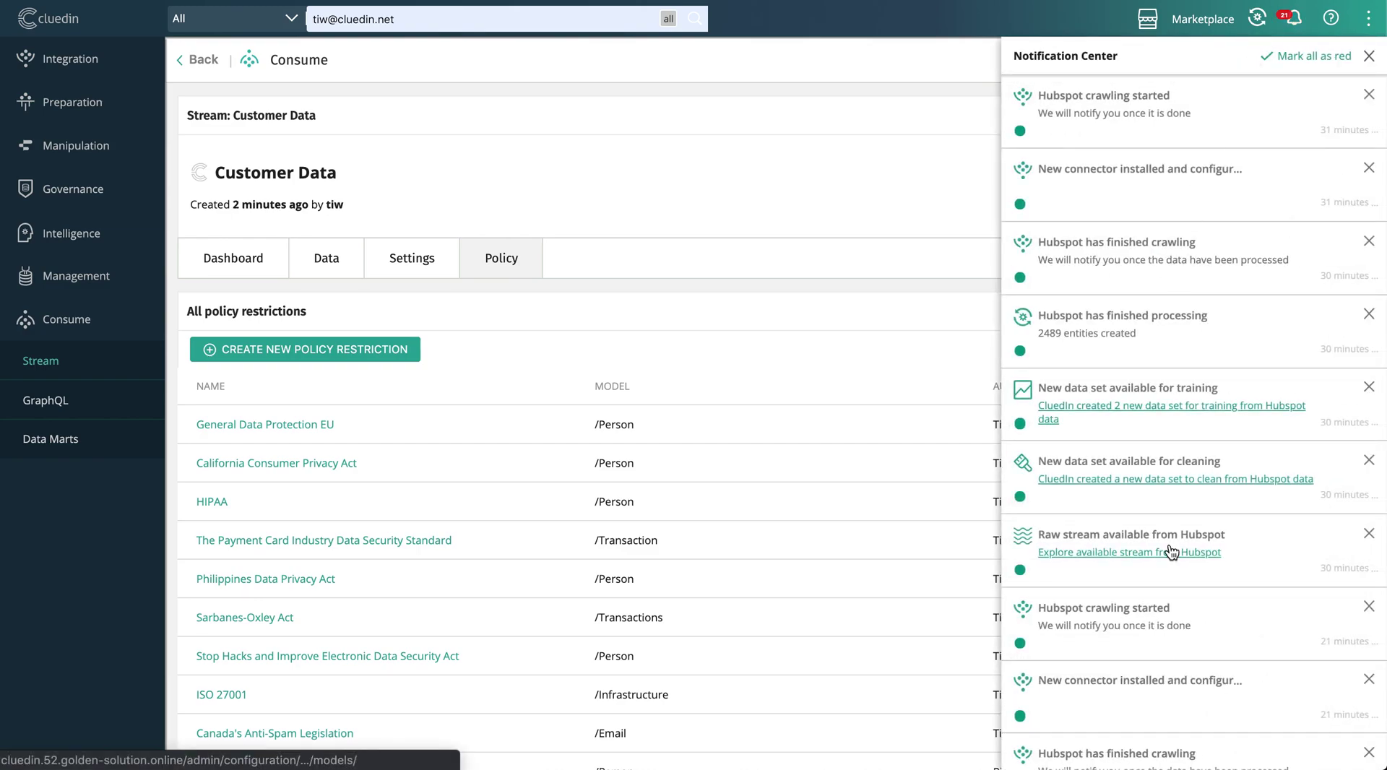
{"action": "left_click", "coordinate": [1167, 480]}
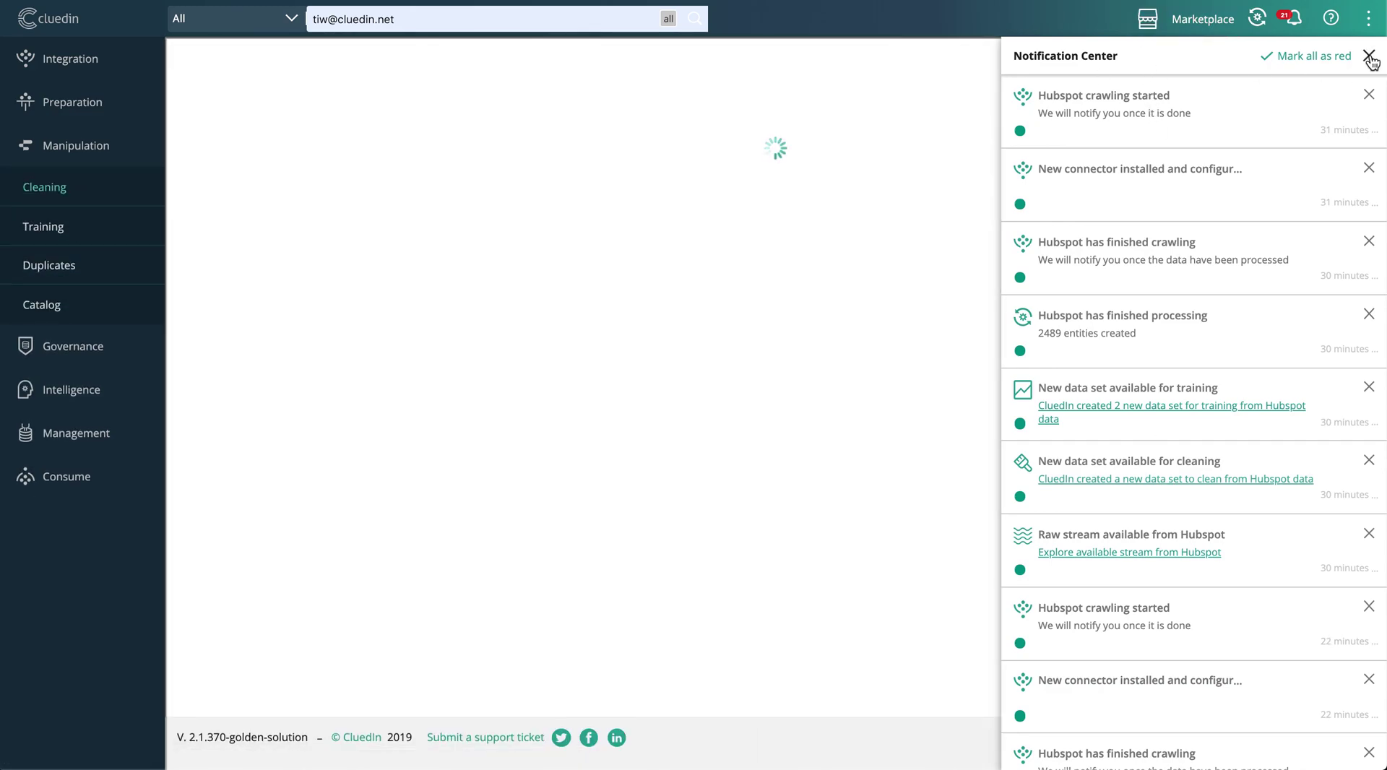
{"action": "left_click", "coordinate": [1369, 57]}
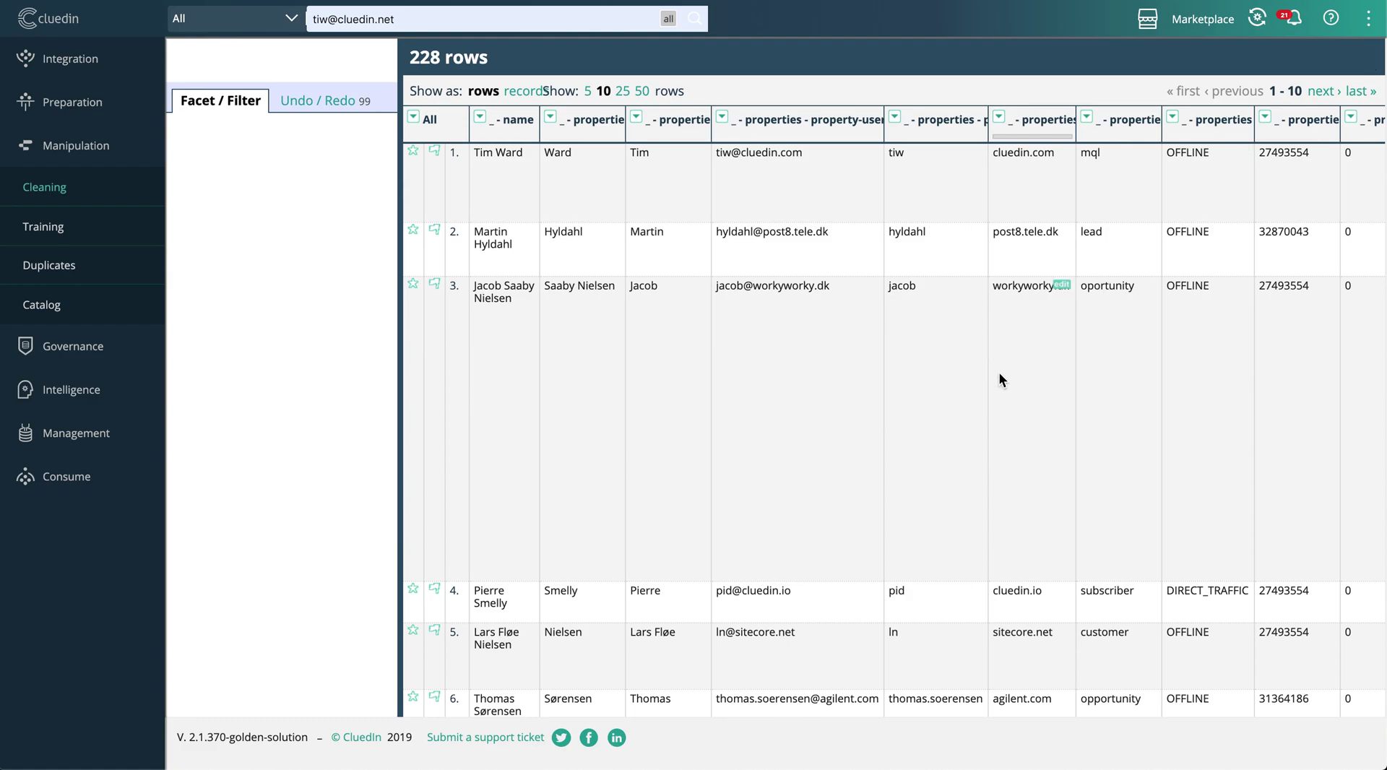
Step: Add a text facet on the hubspot.contact.LifecycleStage column
{"action": "scroll", "coordinate": [1000, 378], "scroll_direction": "right", "scroll_amount": 10}
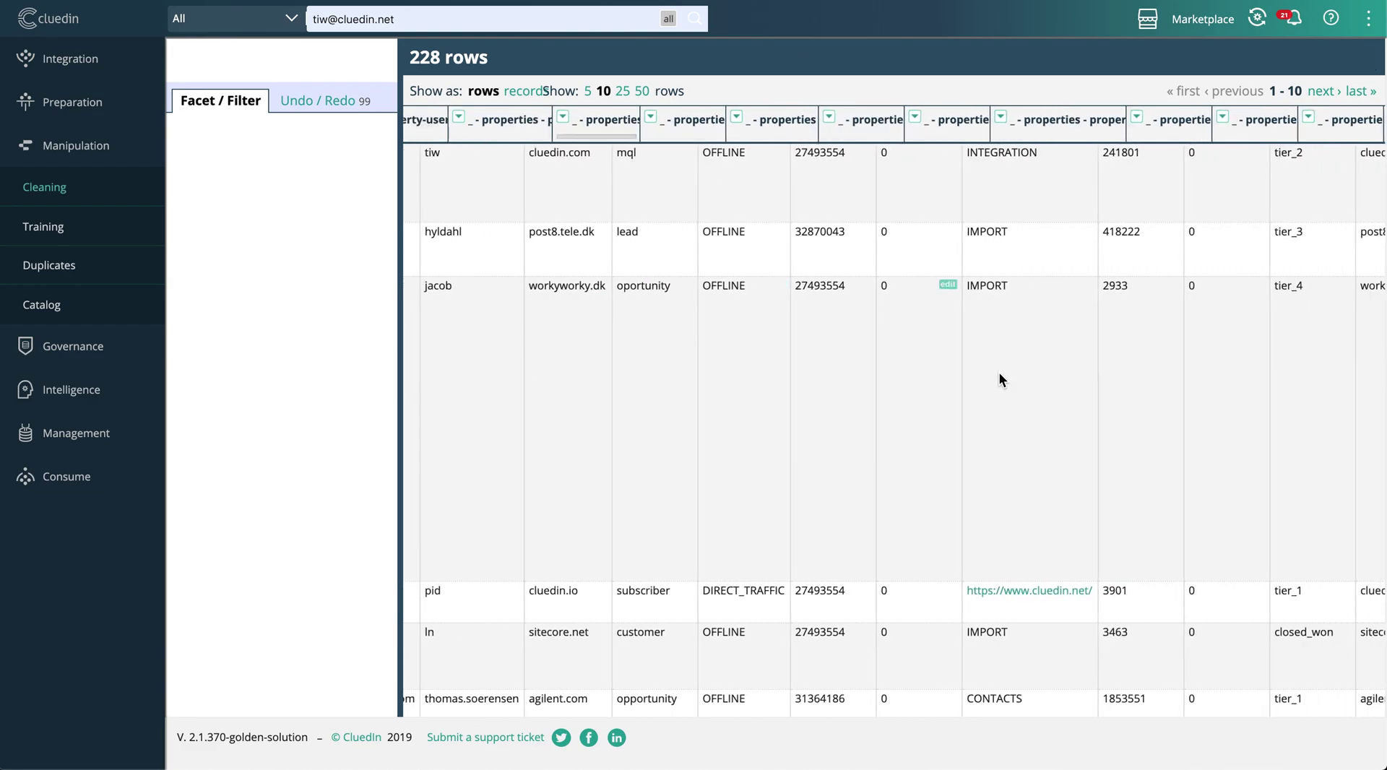
{"action": "scroll", "coordinate": [998, 378], "scroll_direction": "left", "scroll_amount": 1}
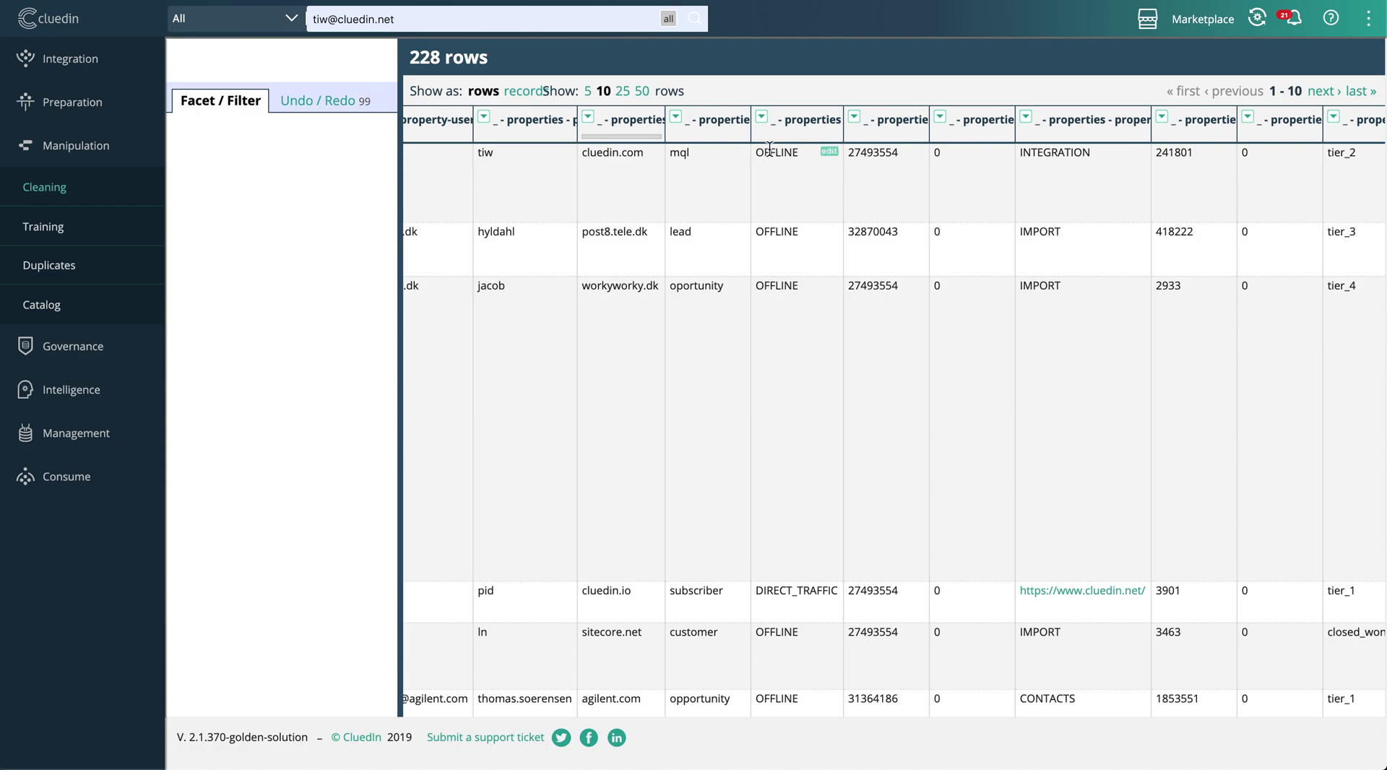
{"action": "left_click", "coordinate": [675, 118]}
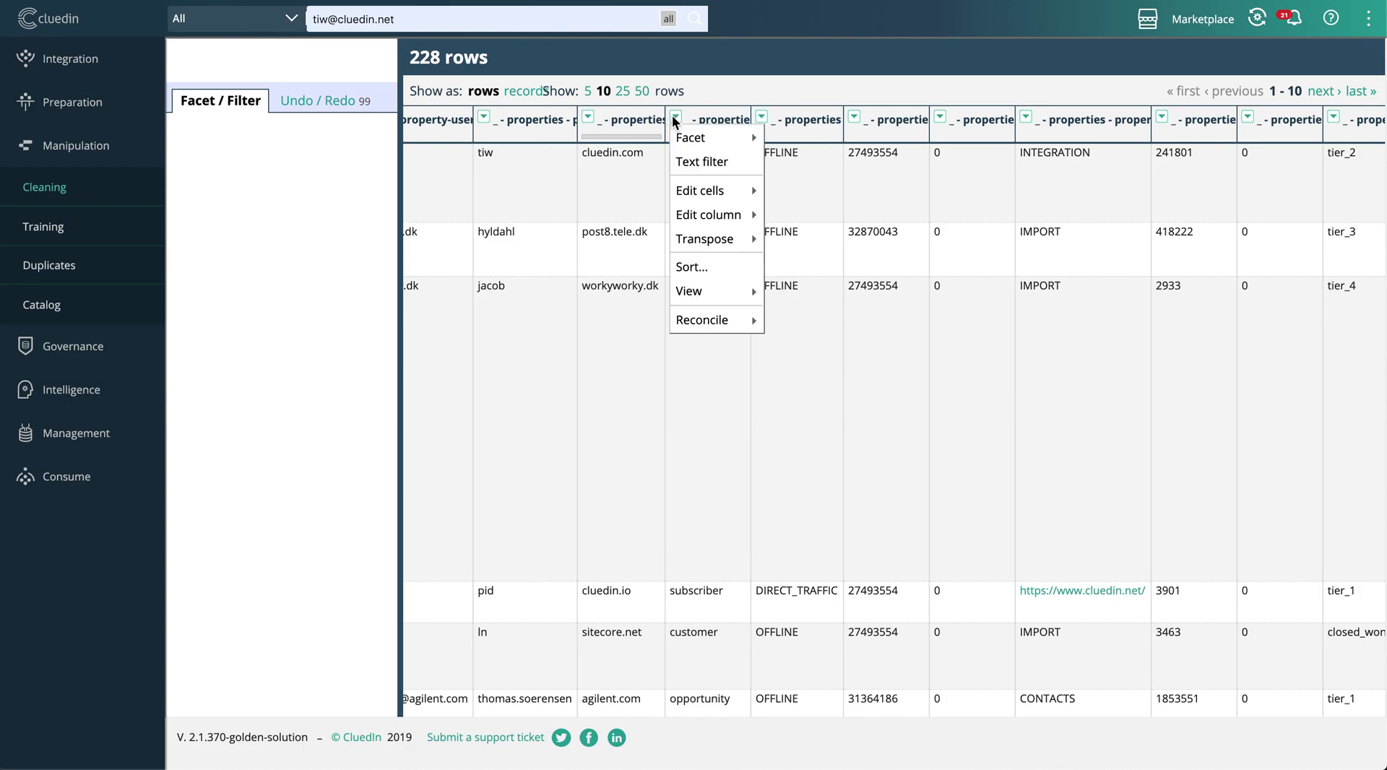
{"action": "mouse_move", "coordinate": [684, 147]}
{"action": "left_click", "coordinate": [718, 123]}
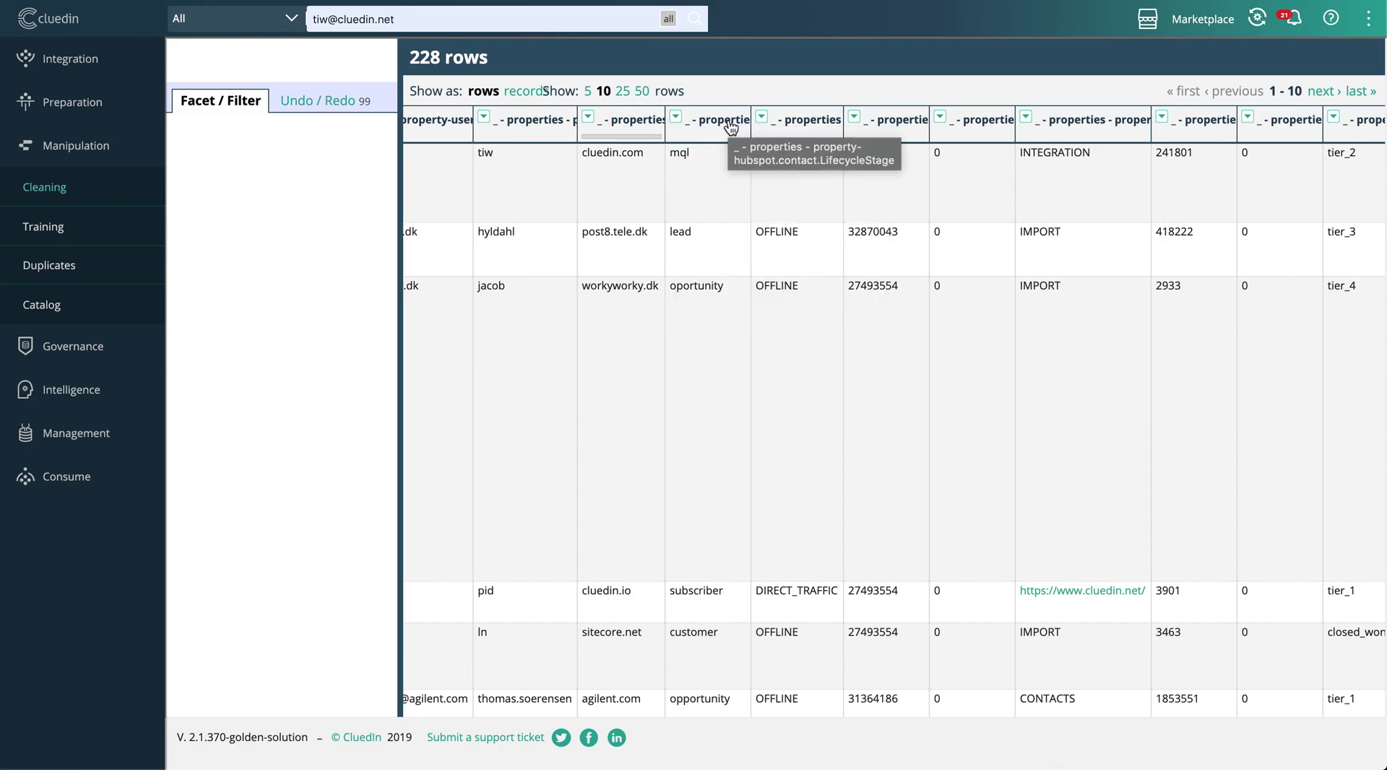
{"action": "left_click", "coordinate": [677, 116]}
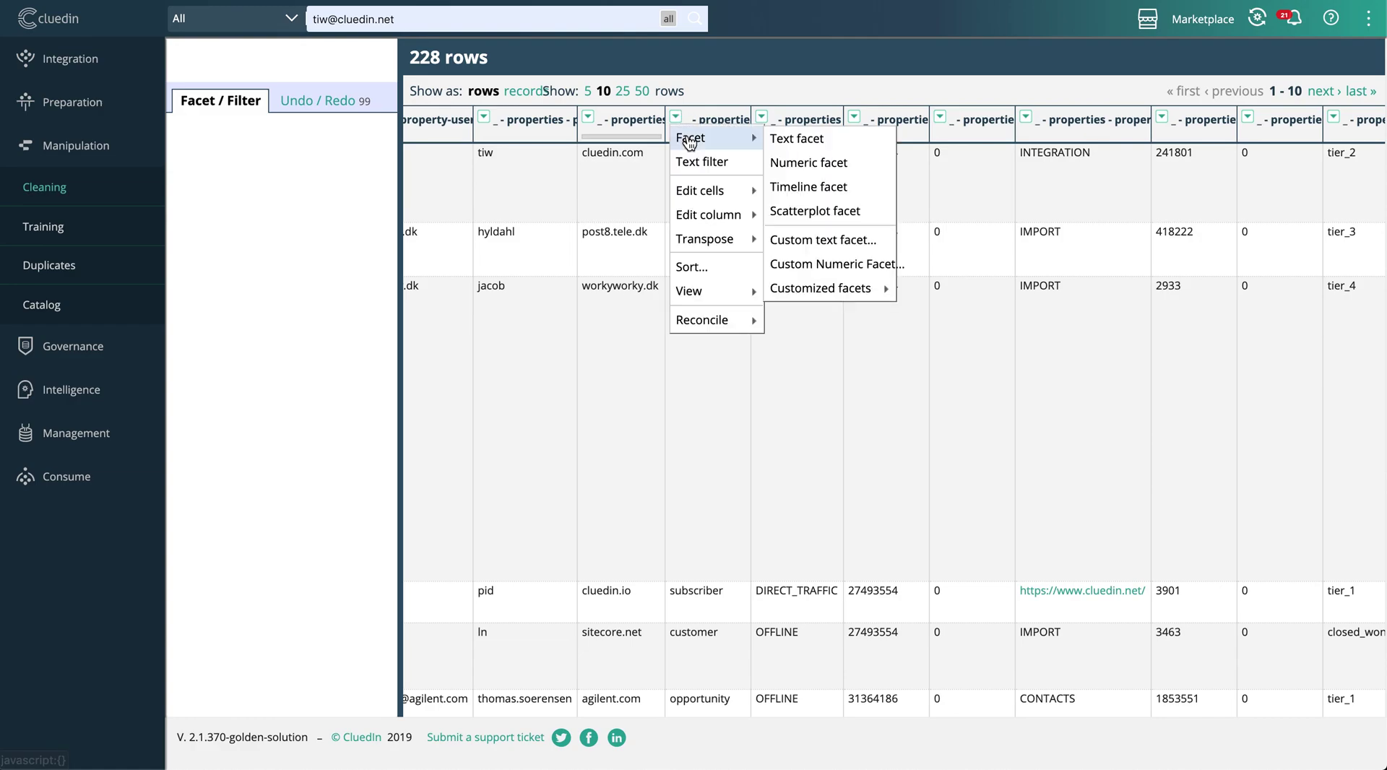
{"action": "mouse_move", "coordinate": [744, 137]}
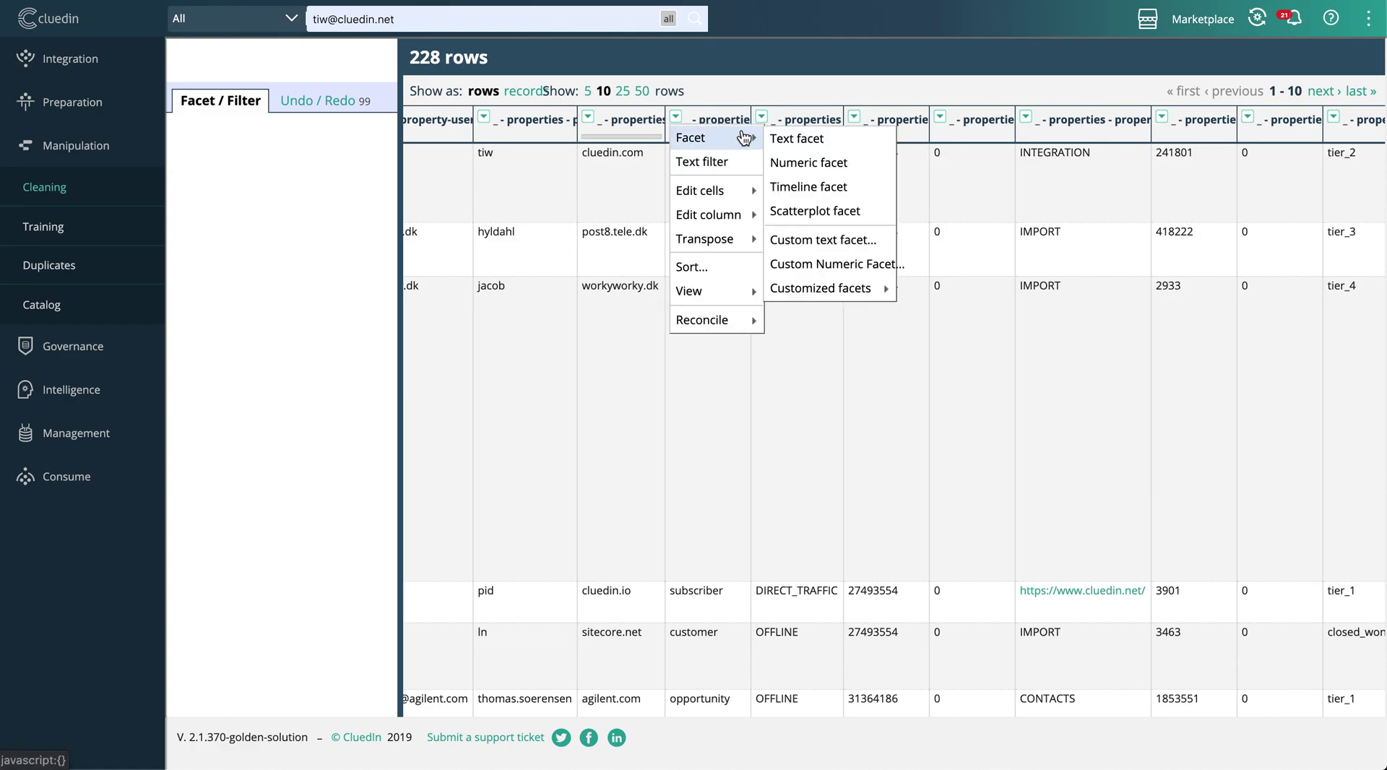
{"action": "left_click", "coordinate": [815, 140]}
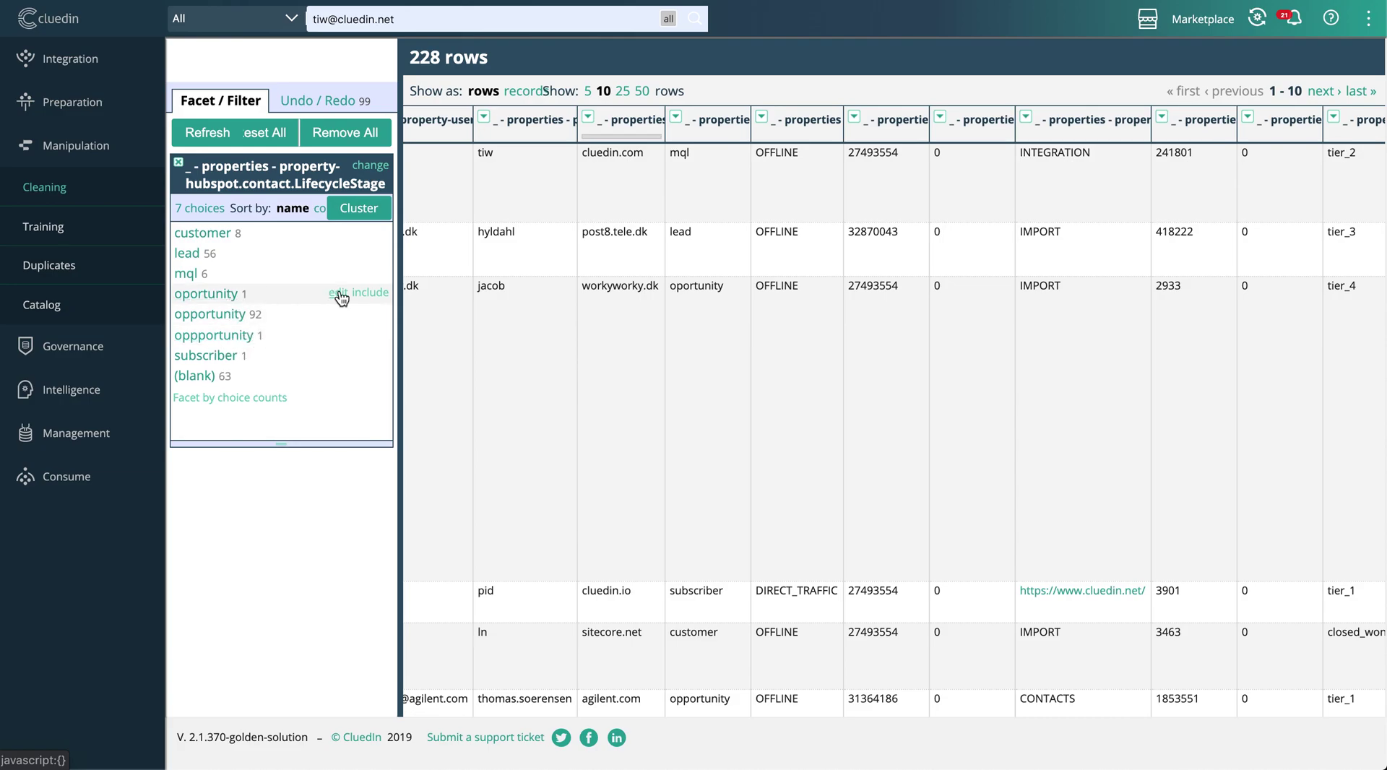
Step: Cluster the LifecycleStage values by key collision, trying metaphone3 and settling on the cologne-phonetic keying function
{"action": "left_click", "coordinate": [361, 210]}
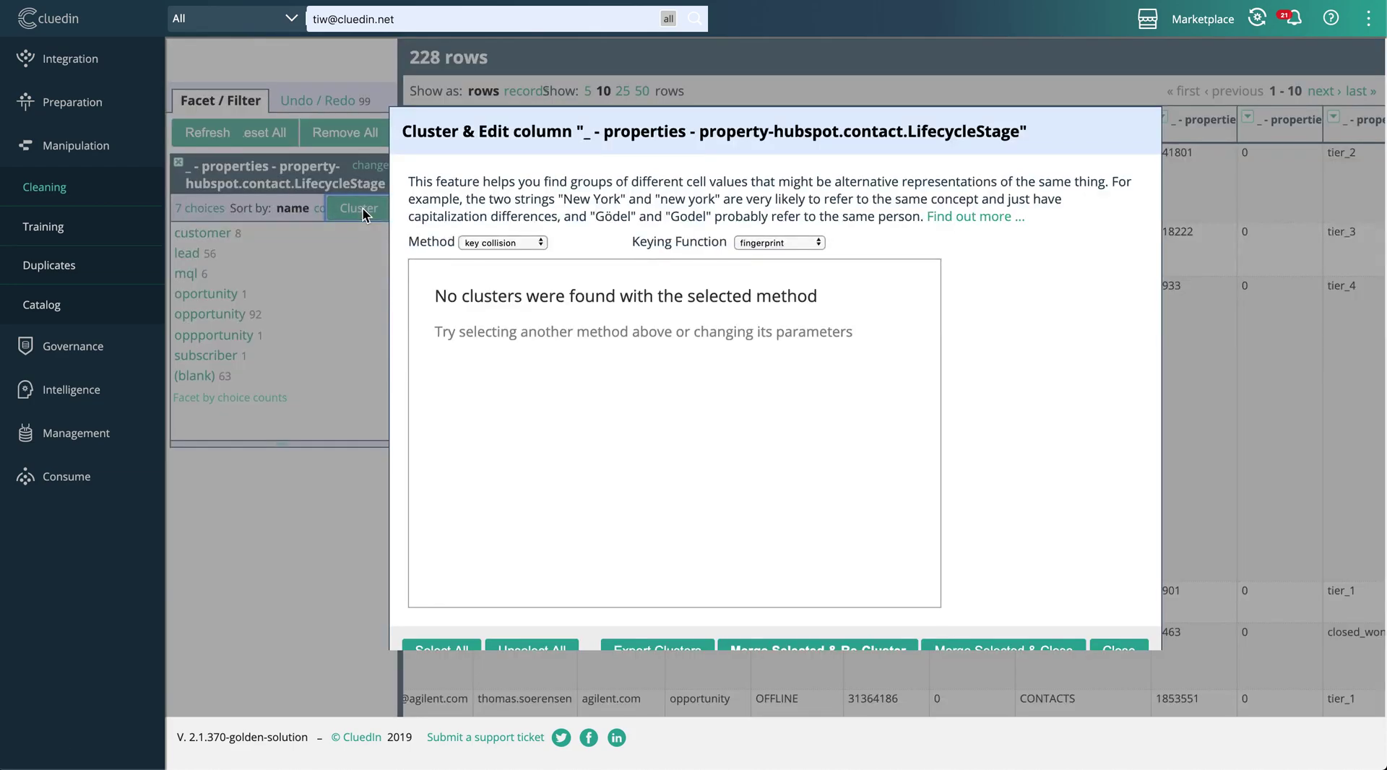
{"action": "left_click", "coordinate": [774, 242]}
{"action": "left_click", "coordinate": [774, 262]}
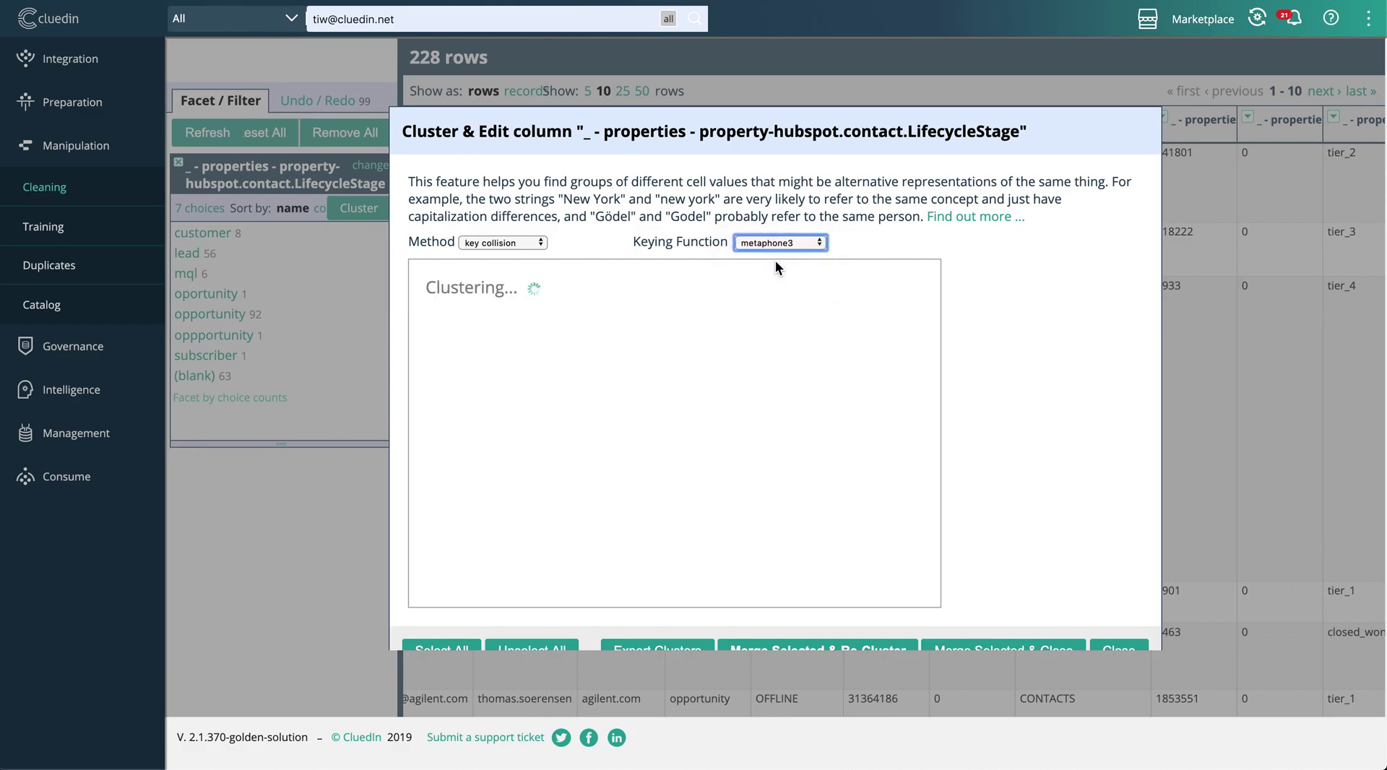
{"action": "left_click", "coordinate": [769, 244]}
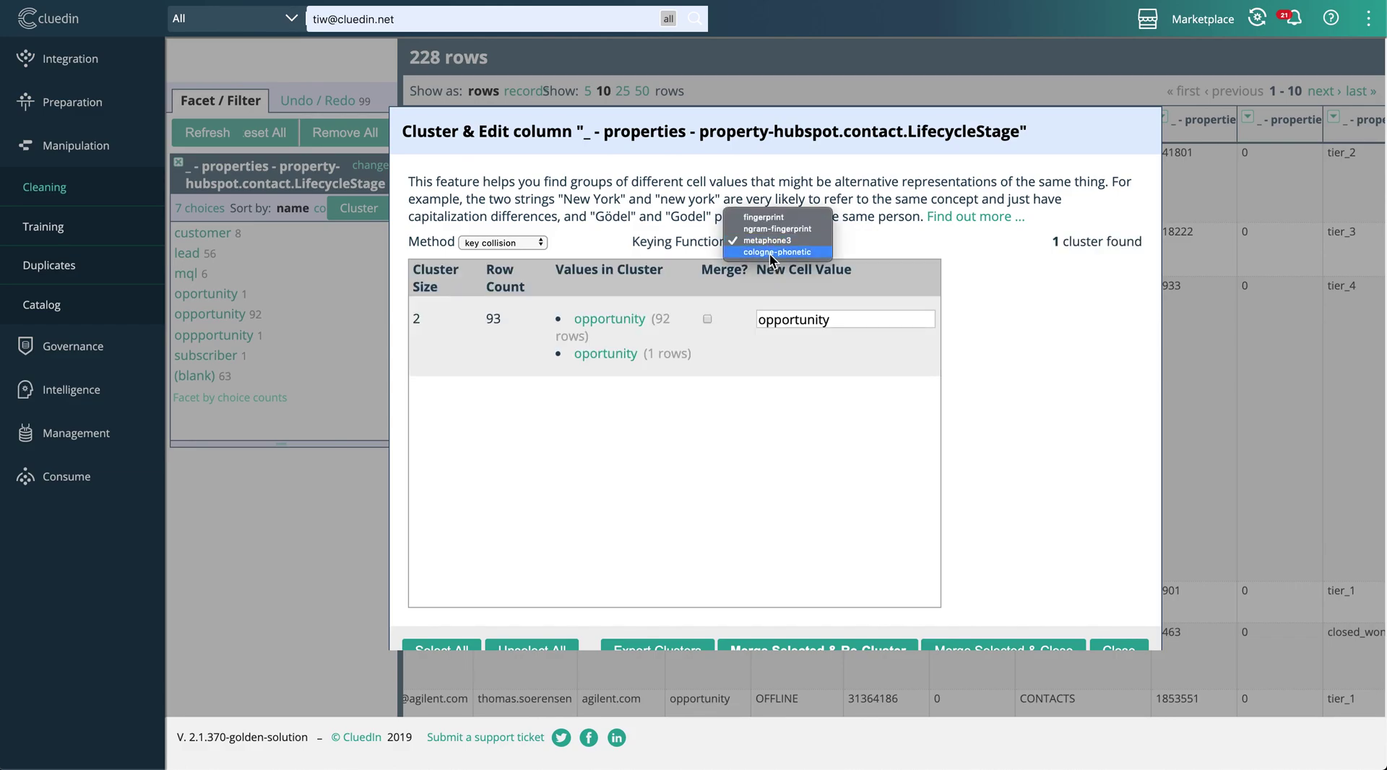
{"action": "left_click", "coordinate": [772, 252]}
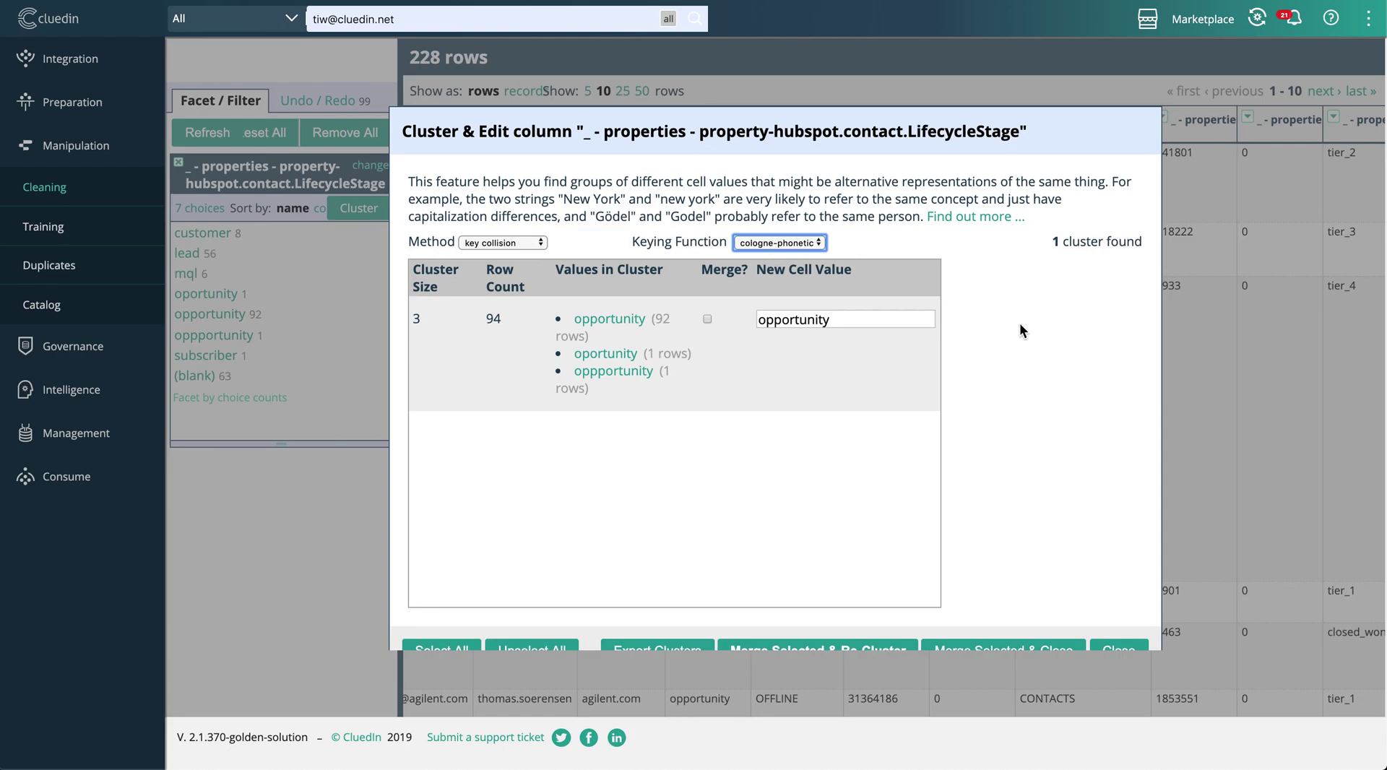
Step: Merge the cluster of misspelled lifecycle stages into the value "opportunity" and close the clustering dialog
{"action": "scroll", "coordinate": [1020, 325], "scroll_direction": "down", "scroll_amount": 1}
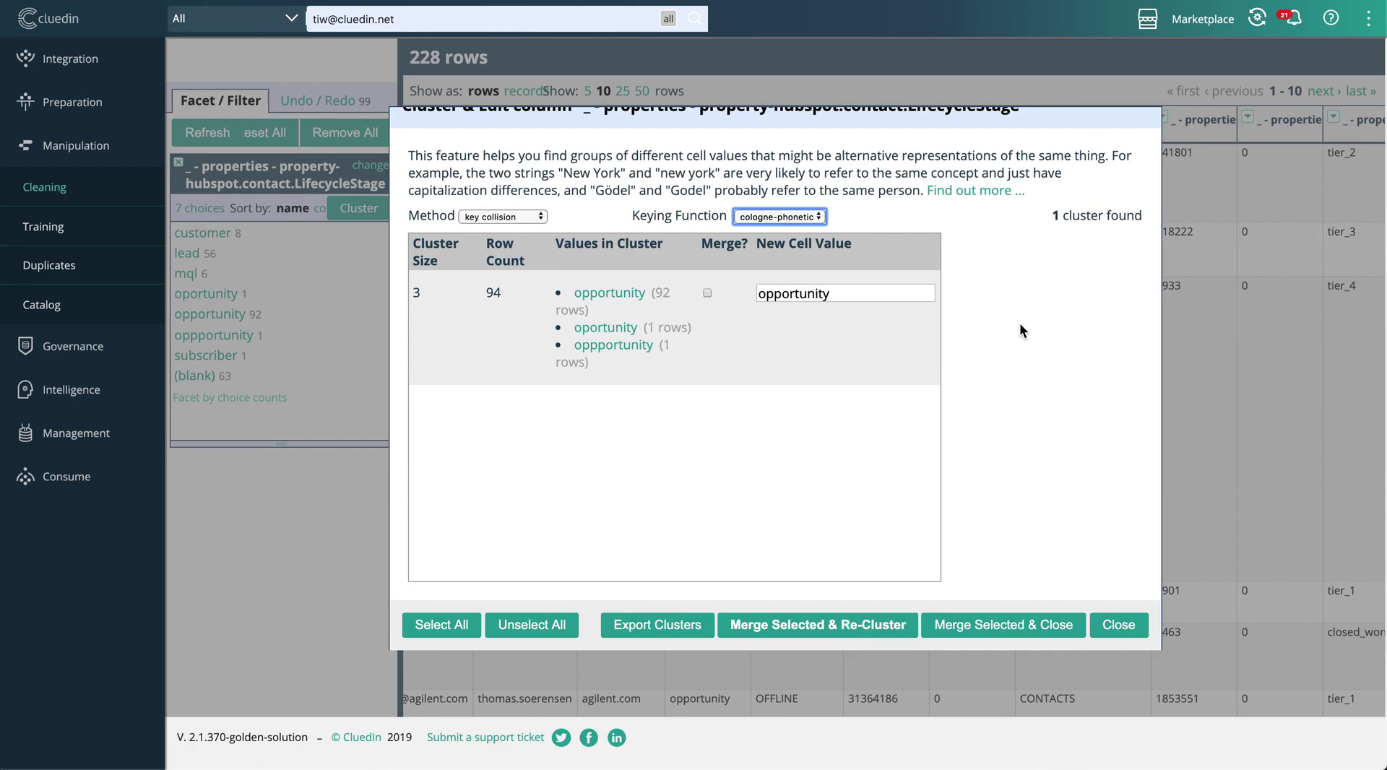
{"action": "left_click", "coordinate": [708, 293]}
{"action": "left_click_drag", "start_coordinate": [862, 292], "coordinate": [754, 290]}
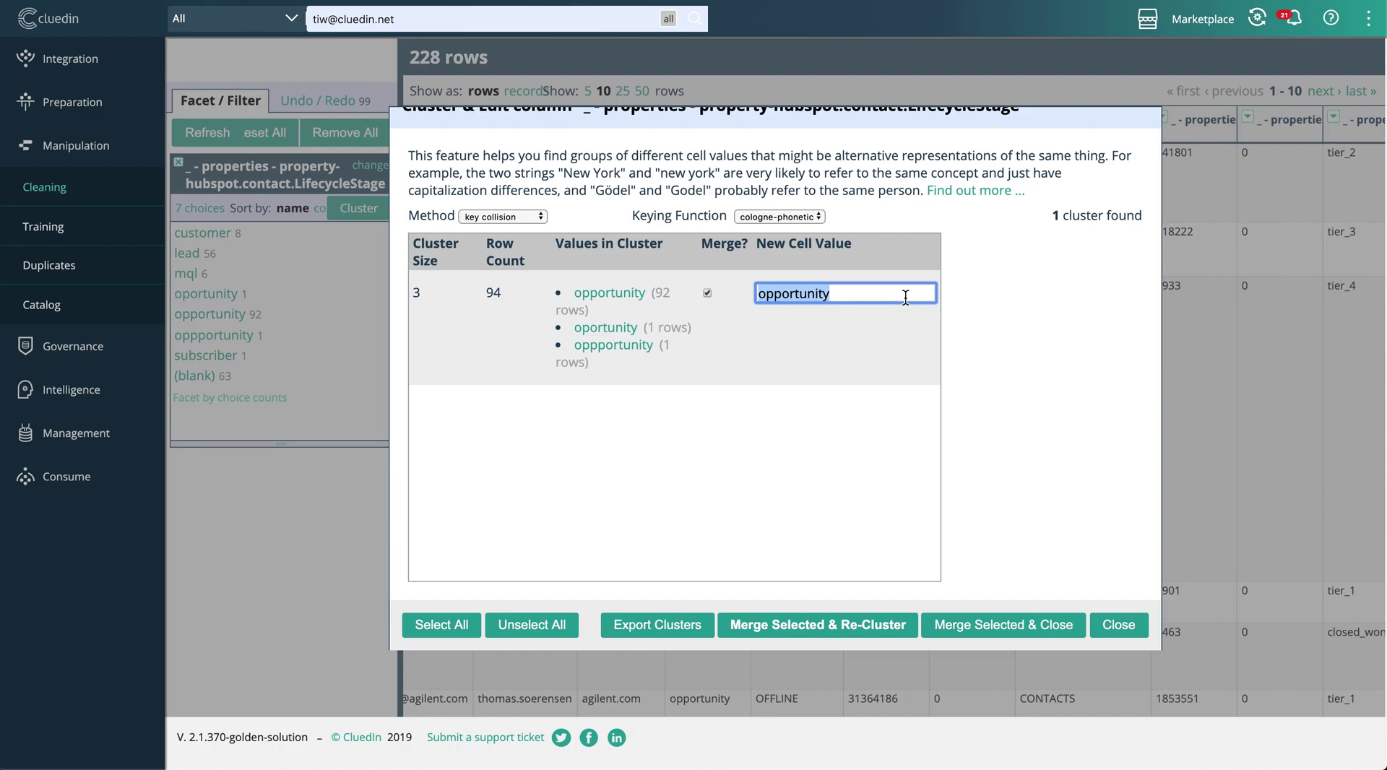
{"action": "left_click", "coordinate": [969, 308]}
{"action": "left_click", "coordinate": [957, 626]}
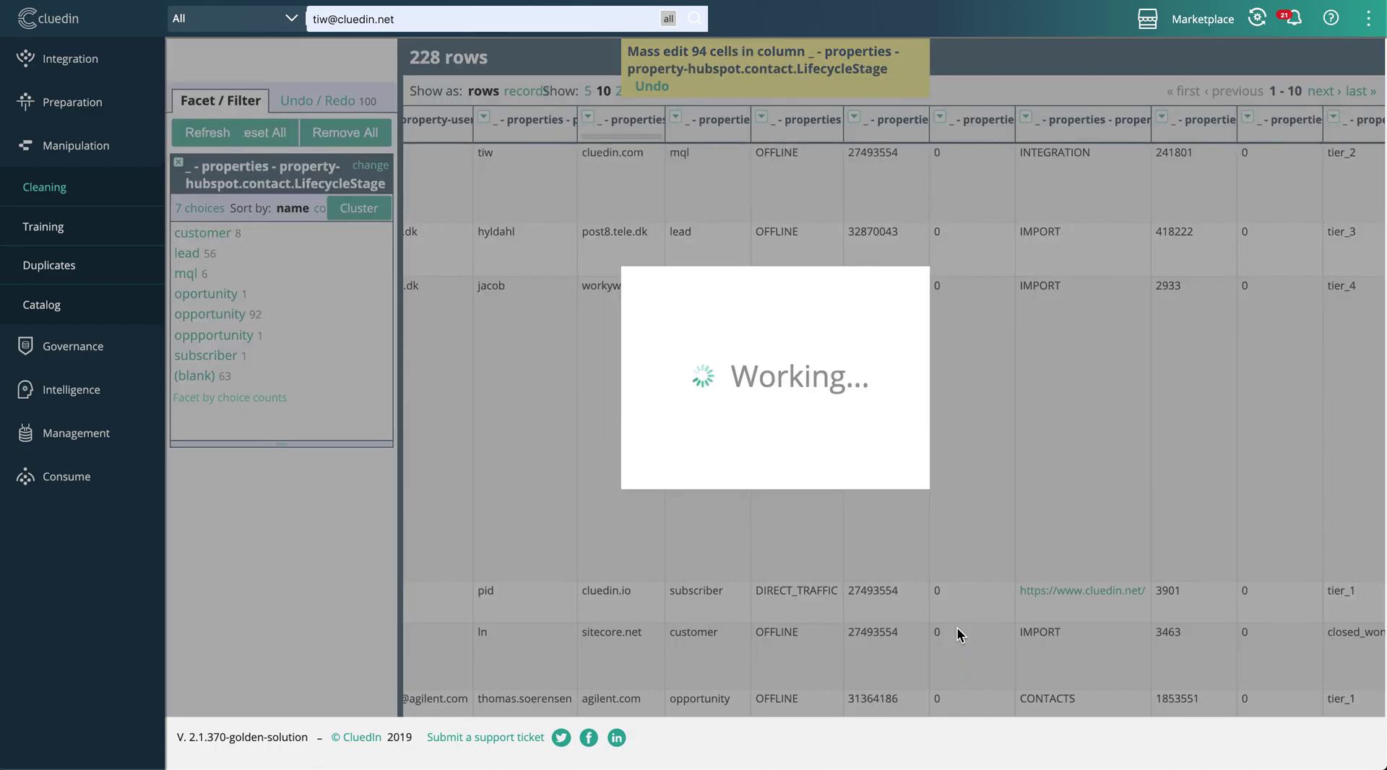